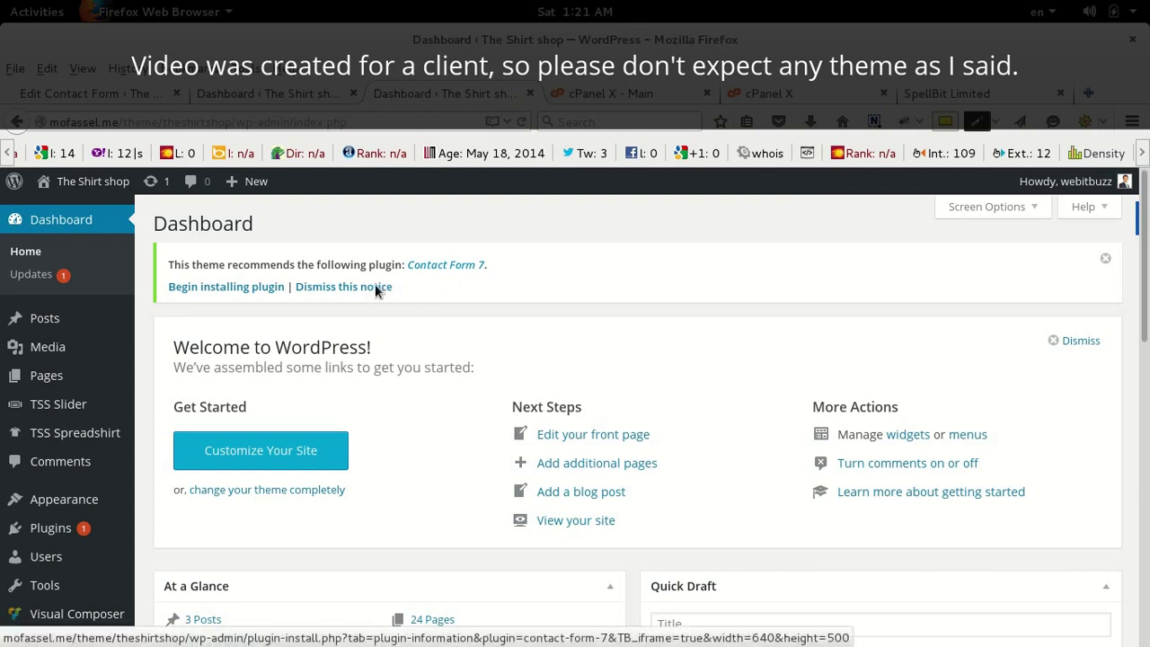
Install the theme's recommended Contact Form 7 plugin from the dashboard notice.
{"action": "left_click", "coordinate": [236, 290]}
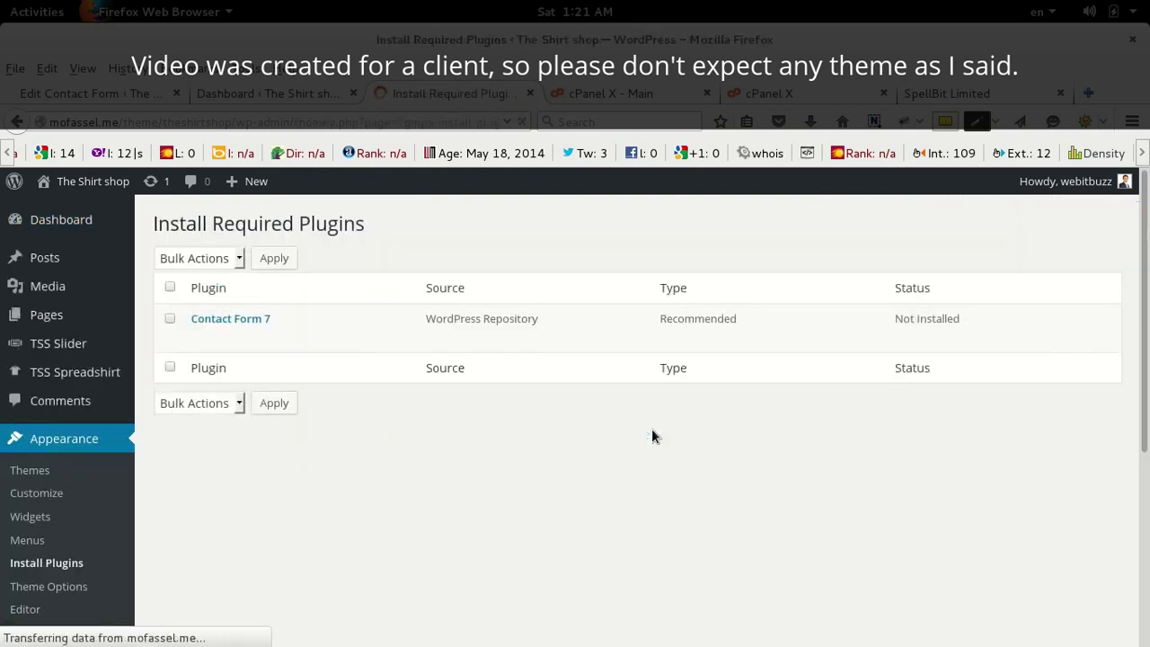
{"action": "left_click", "coordinate": [173, 320]}
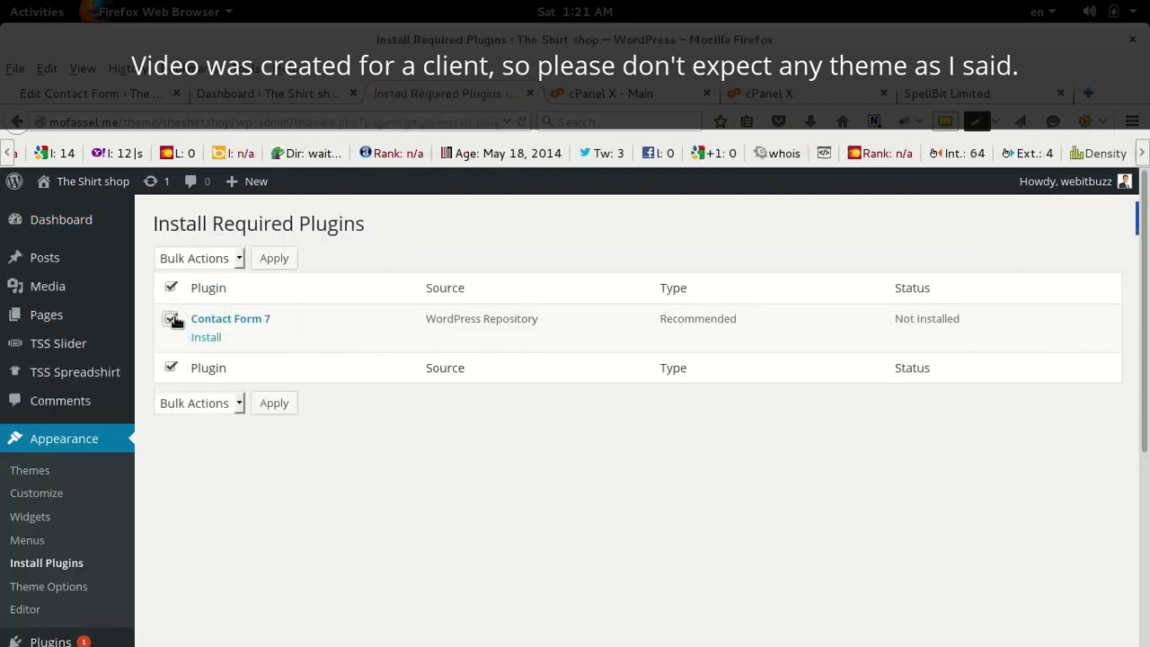
{"action": "left_click", "coordinate": [209, 339]}
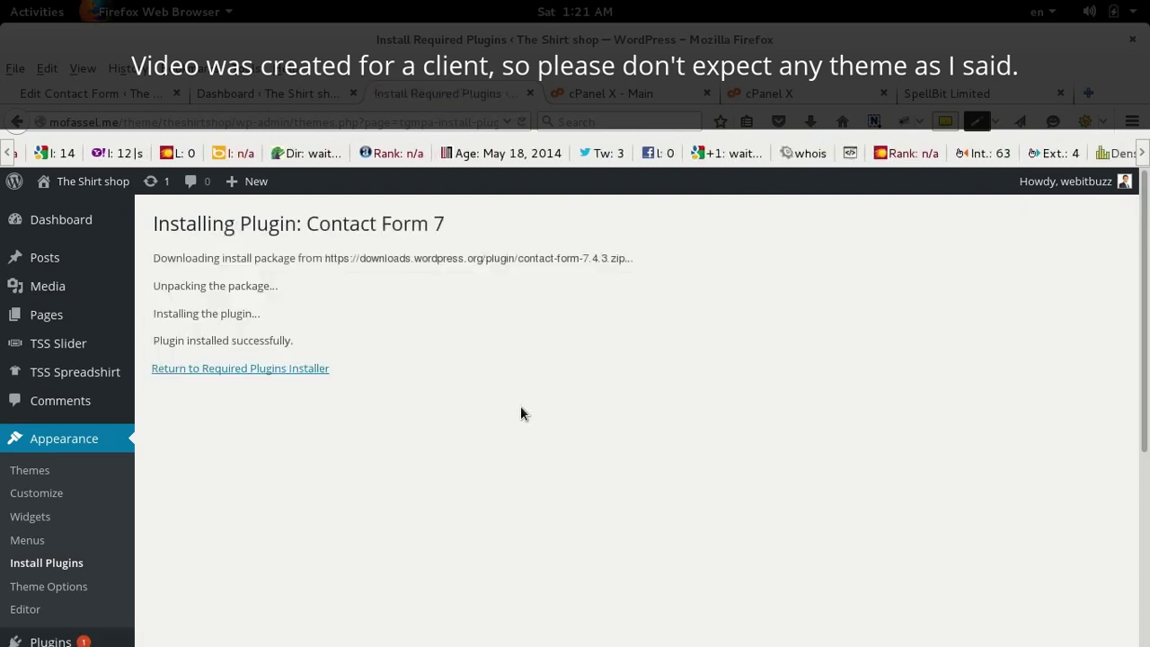
Activate the installed Contact Form 7 plugin from the required plugins list and return to the Dashboard.
{"action": "left_click", "coordinate": [288, 370]}
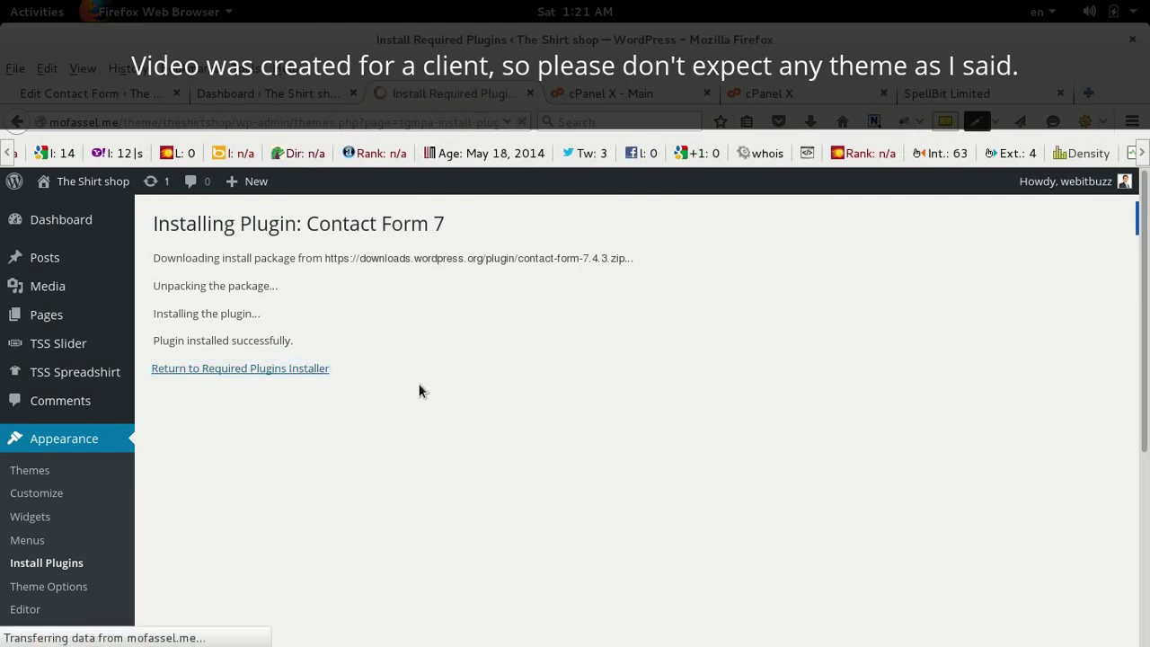
{"action": "left_click", "coordinate": [170, 318]}
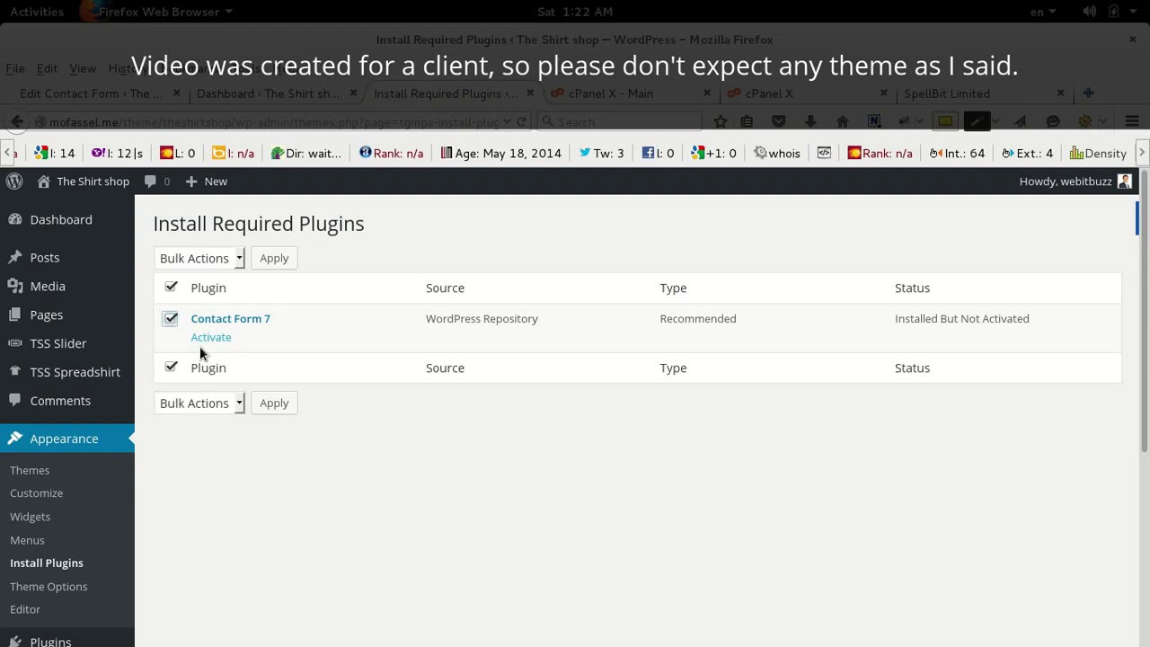
{"action": "left_click", "coordinate": [212, 338]}
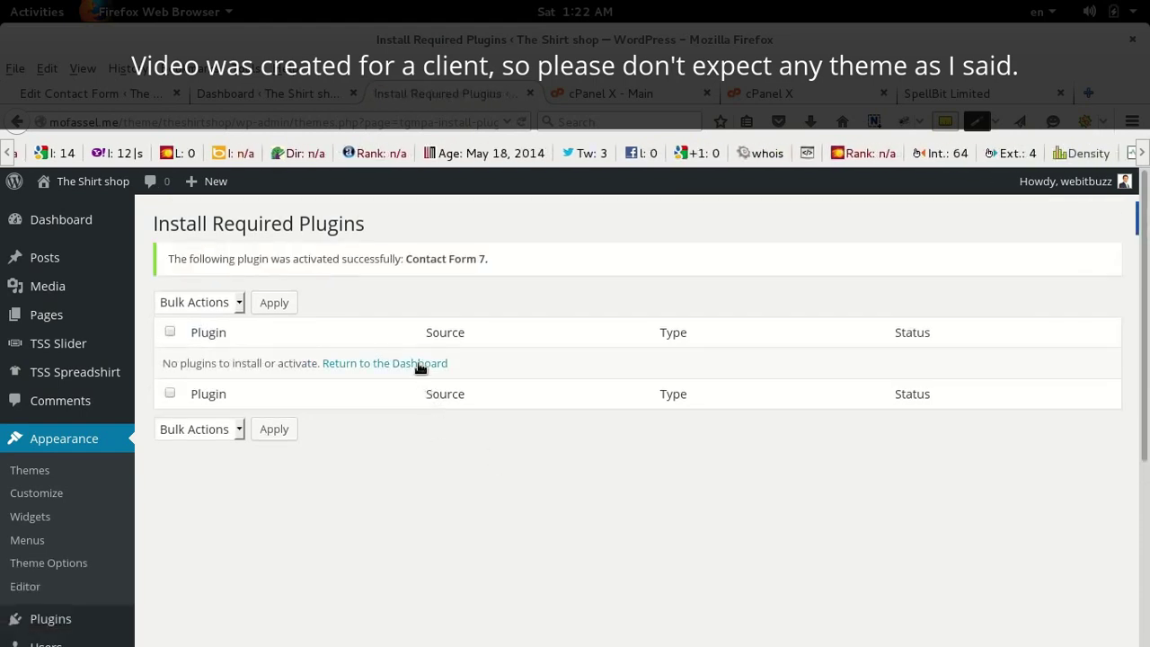
{"action": "left_click", "coordinate": [421, 364]}
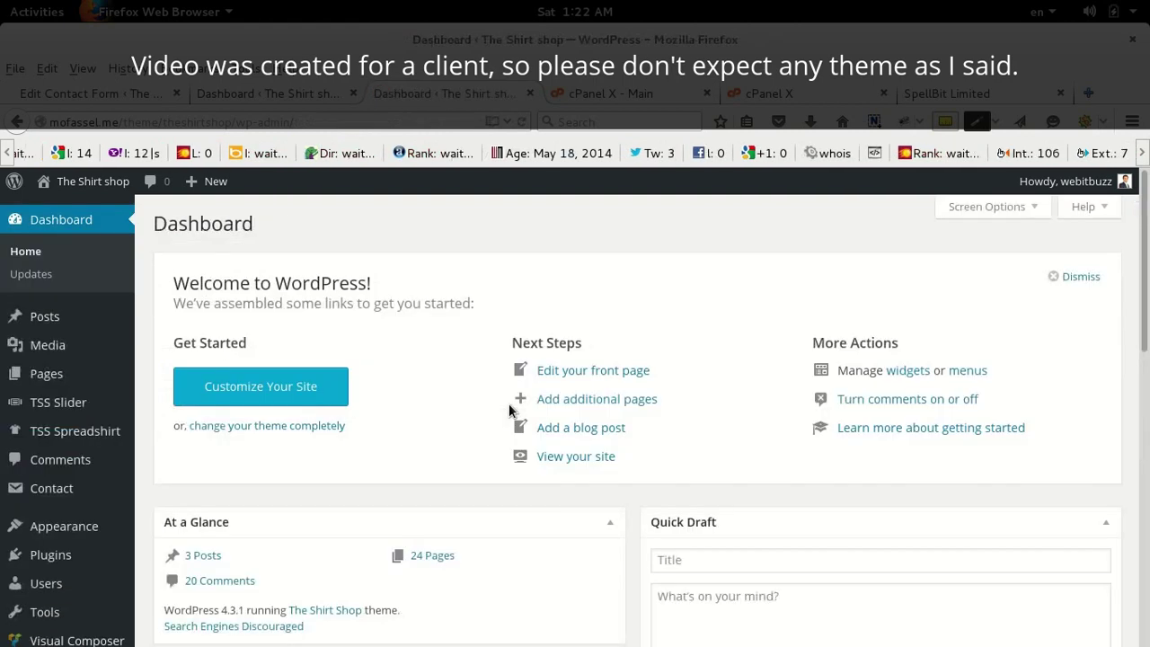
Open Contact form 1 for editing from the list of contact forms.
{"action": "scroll", "coordinate": [502, 402], "scroll_direction": "down", "scroll_amount": 4}
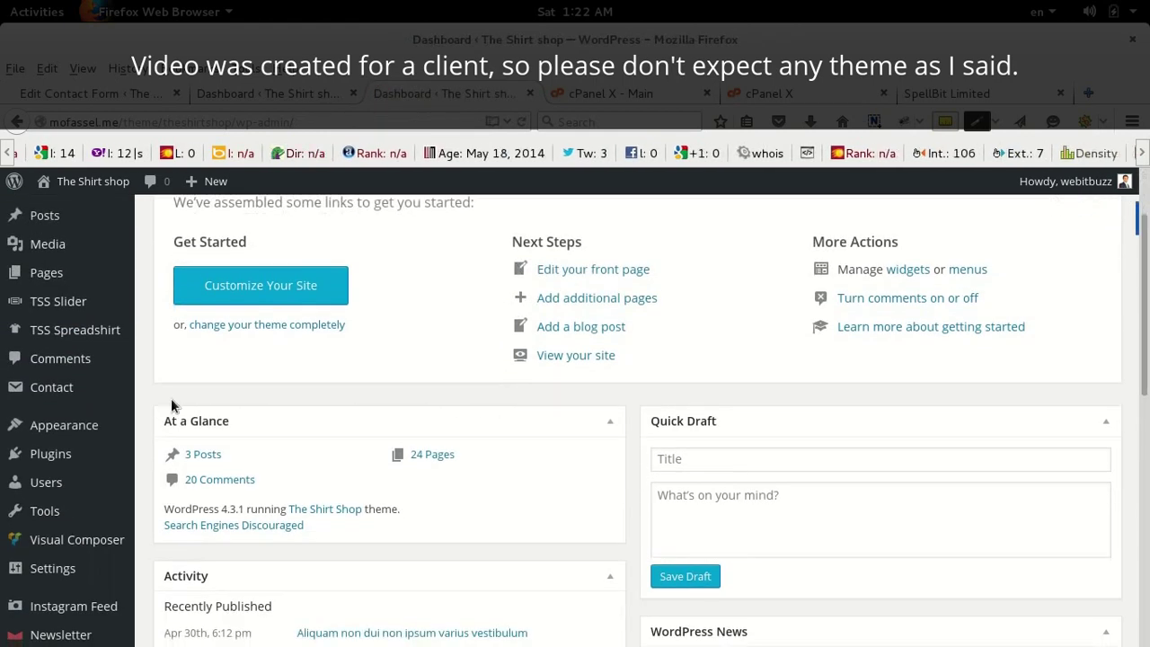
{"action": "mouse_move", "coordinate": [117, 401]}
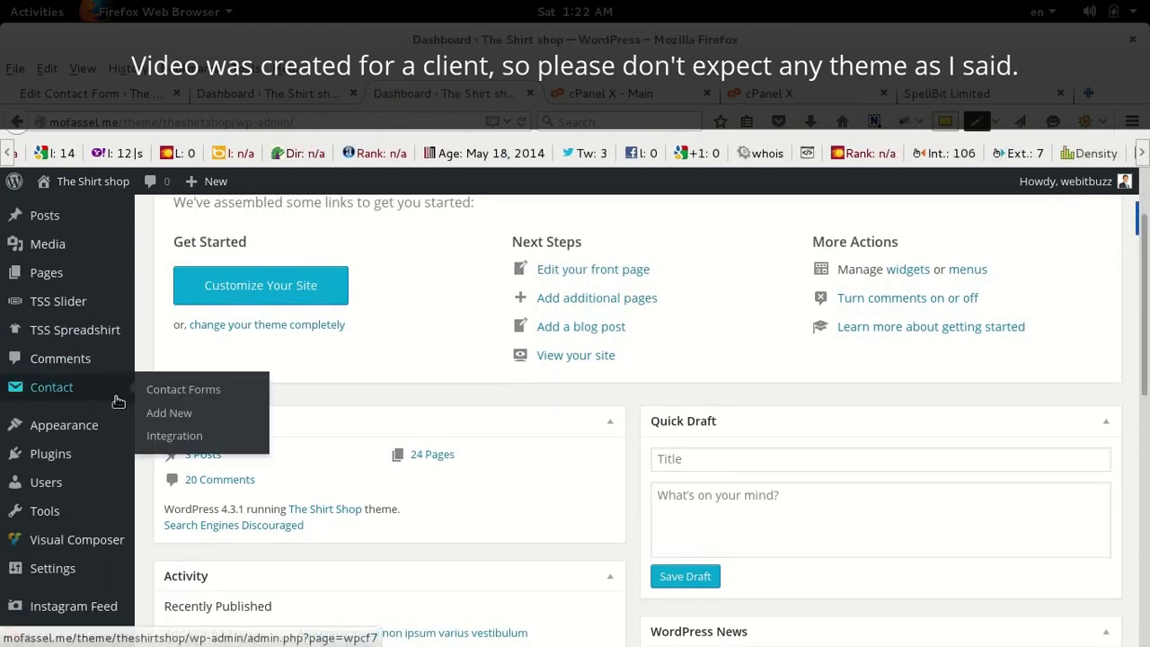
{"action": "left_click", "coordinate": [194, 393]}
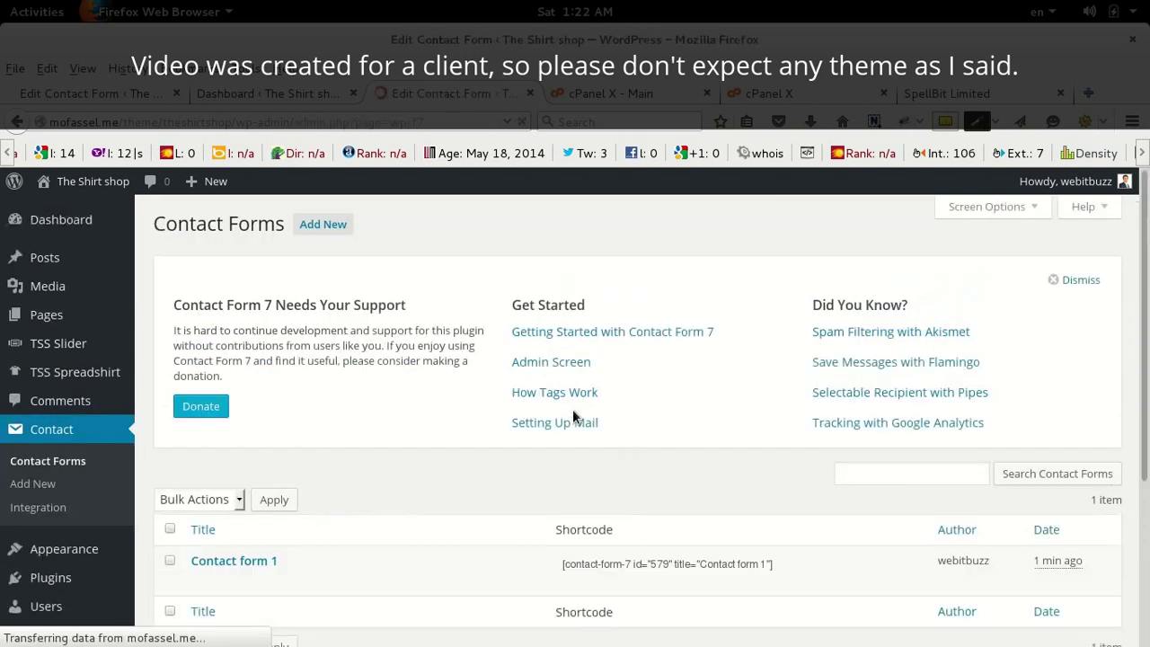
{"action": "scroll", "coordinate": [421, 423], "scroll_direction": "down", "scroll_amount": 2}
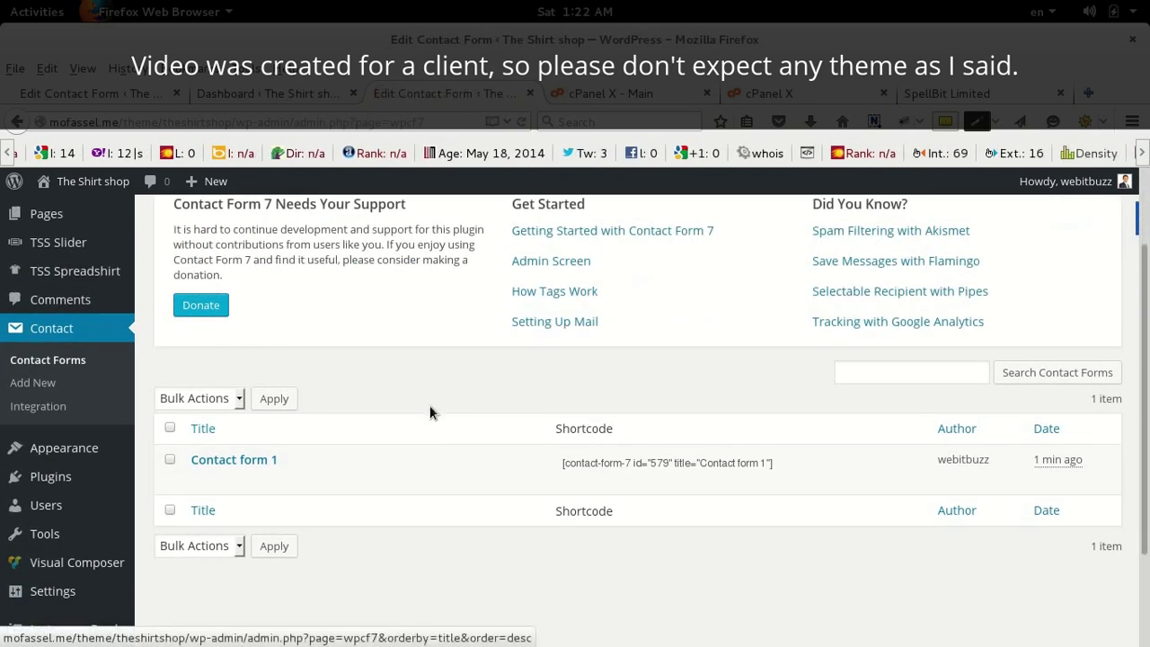
{"action": "mouse_move", "coordinate": [210, 483]}
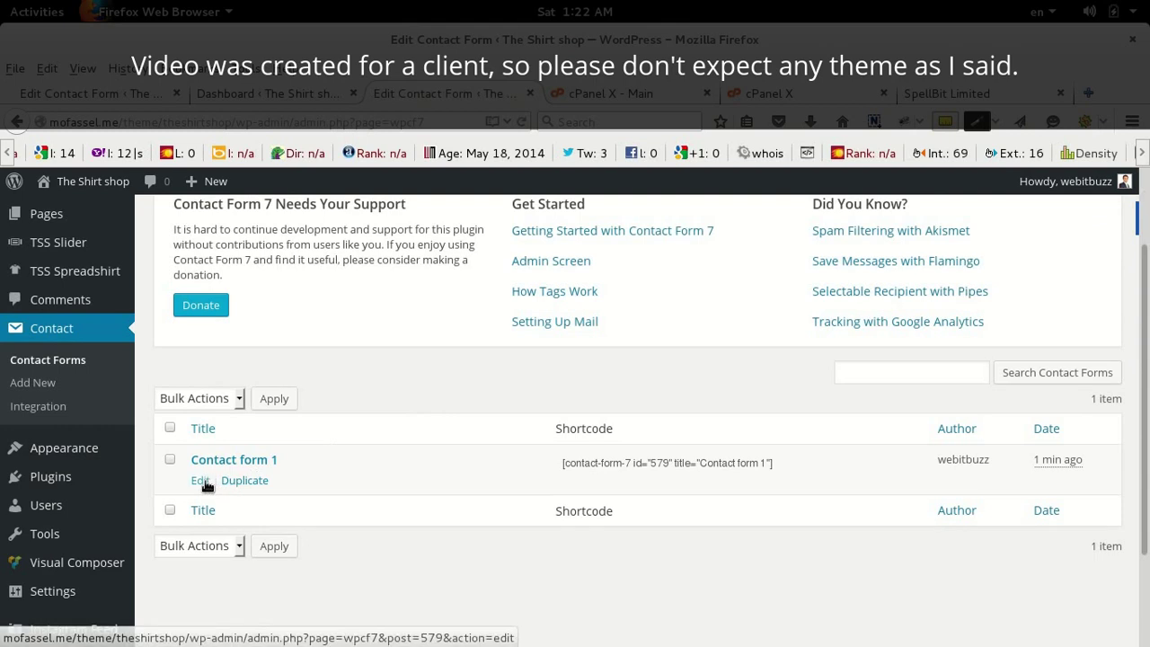
{"action": "left_click", "coordinate": [203, 485]}
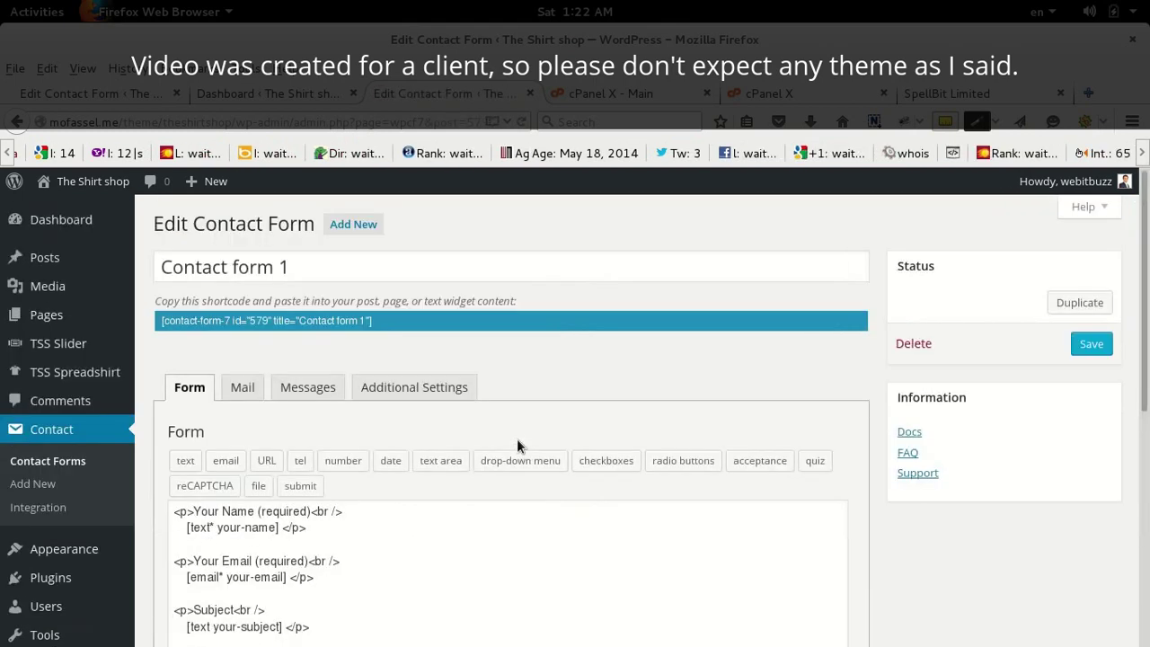
Delete the "Your Name (required)" field block and its blank lines from the form template, and save the form.
{"action": "scroll", "coordinate": [433, 492], "scroll_direction": "down", "scroll_amount": 3}
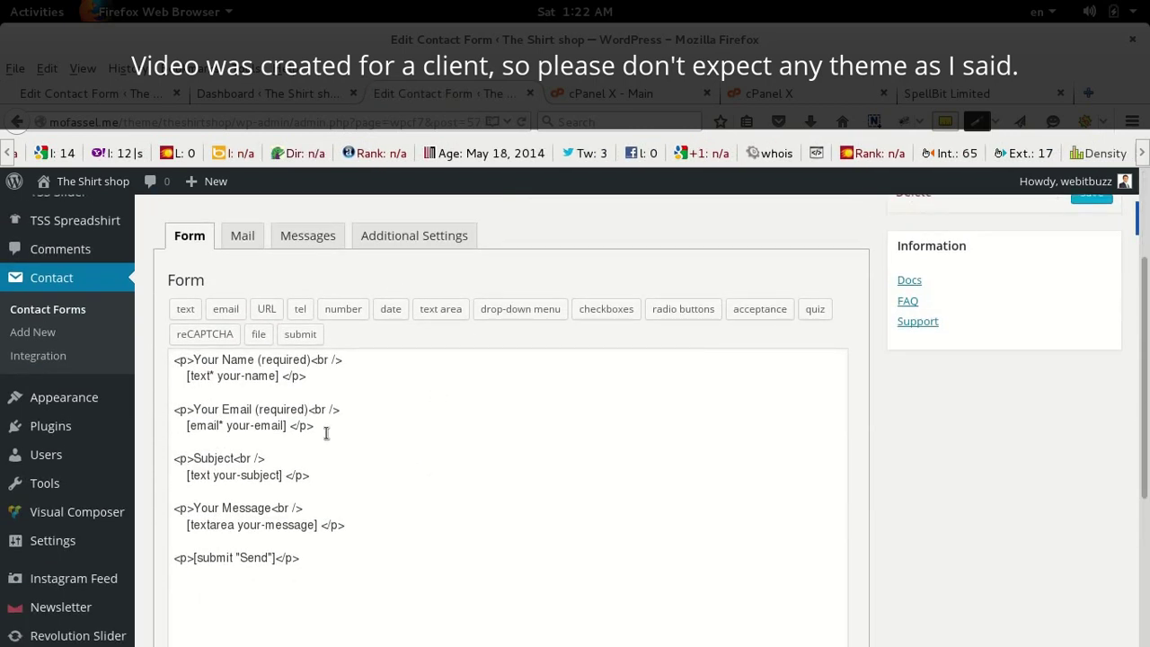
{"action": "left_click", "coordinate": [271, 377]}
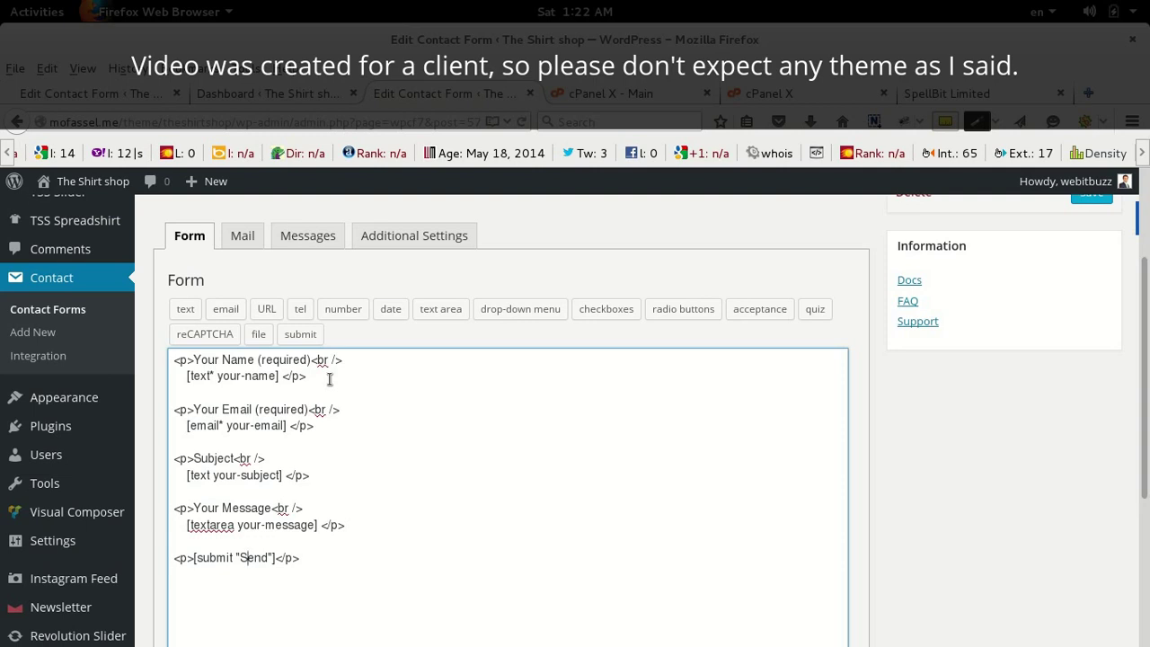
{"action": "left_click_drag", "start_coordinate": [324, 371], "coordinate": [171, 359]}
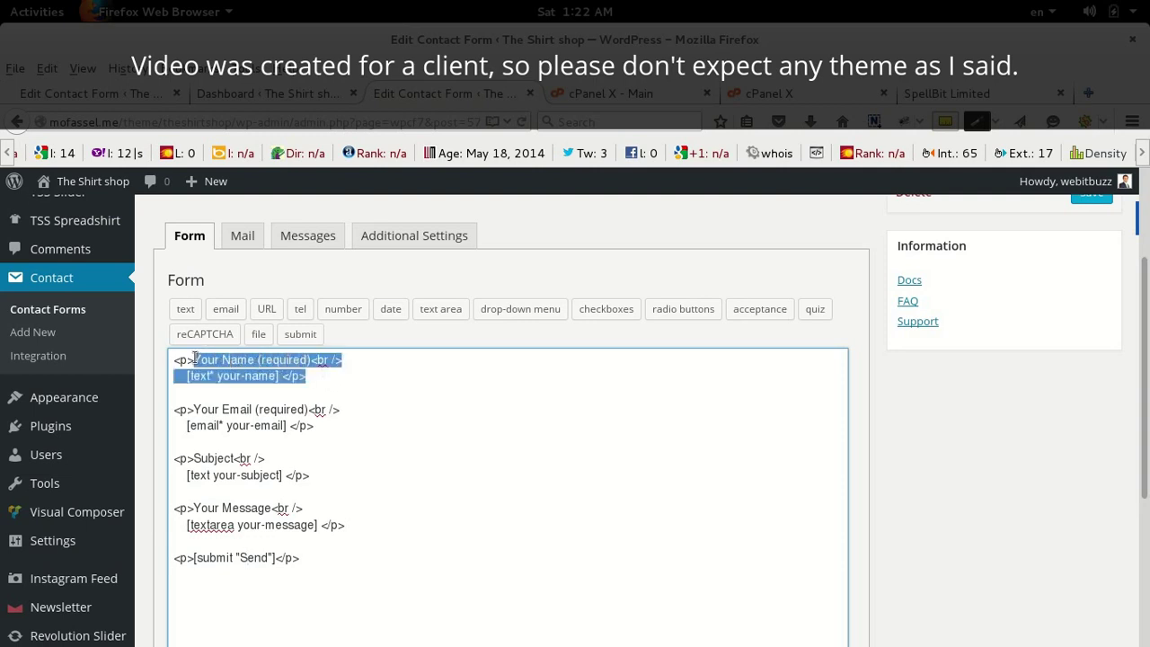
{"action": "key", "text": "BackSpace"}
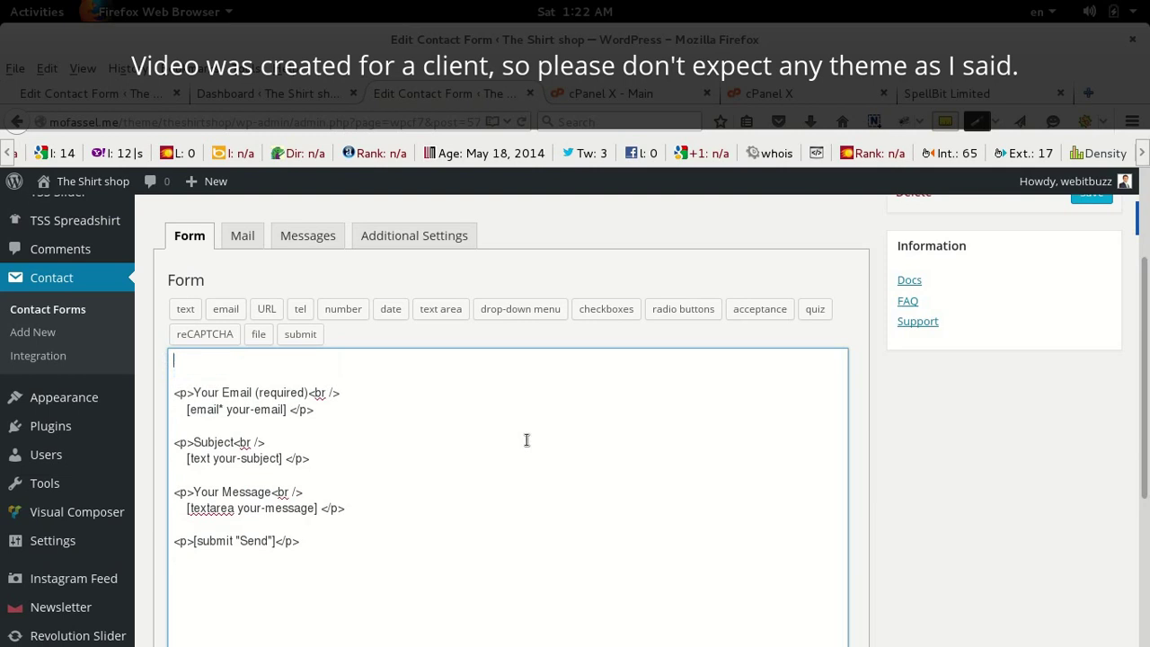
{"action": "key", "text": "Delete"}
{"action": "key", "text": "Delete"}
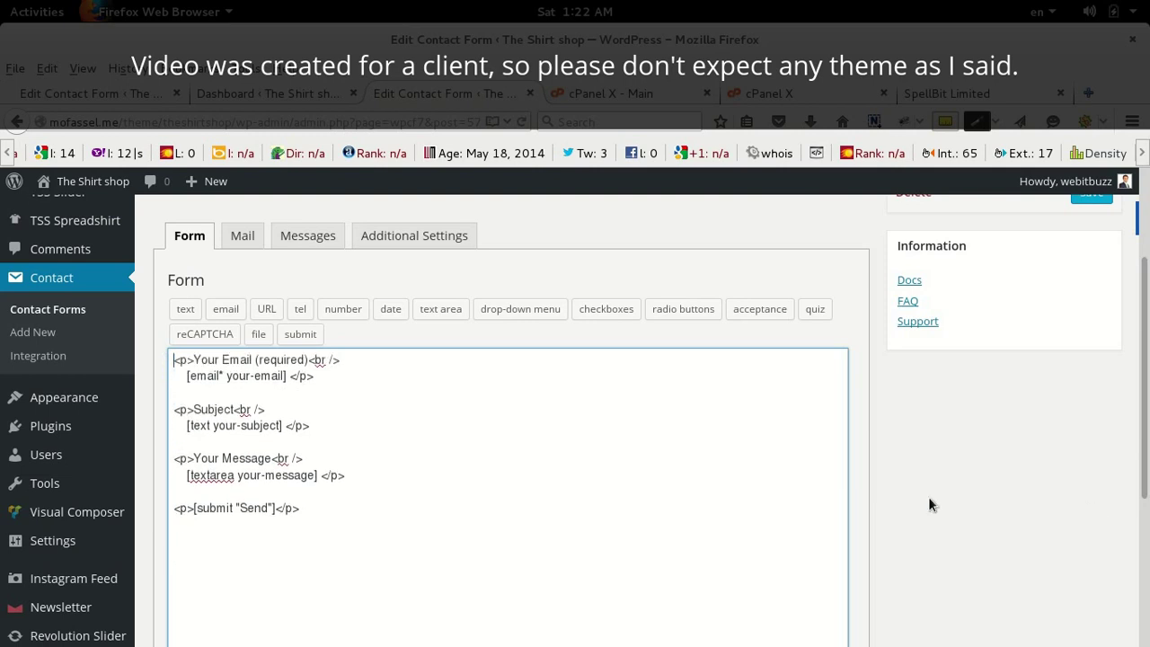
{"action": "scroll", "coordinate": [971, 476], "scroll_direction": "up", "scroll_amount": 4}
{"action": "left_click", "coordinate": [1091, 344]}
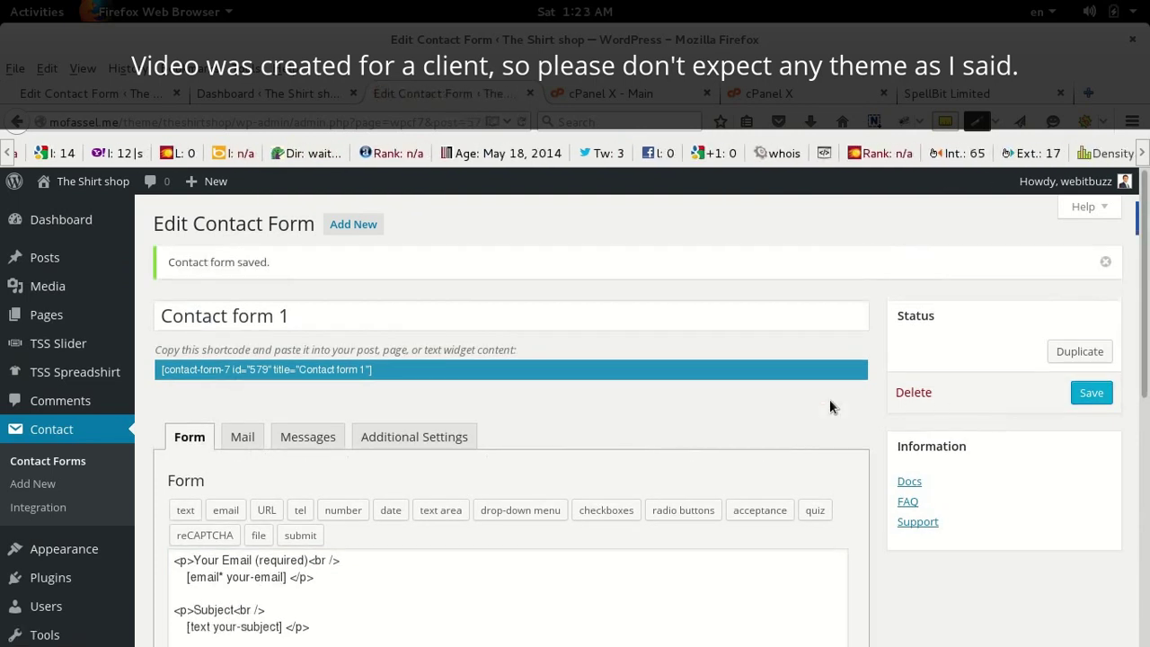
Copy the shortcode of Contact form 1.
{"action": "left_click", "coordinate": [393, 370]}
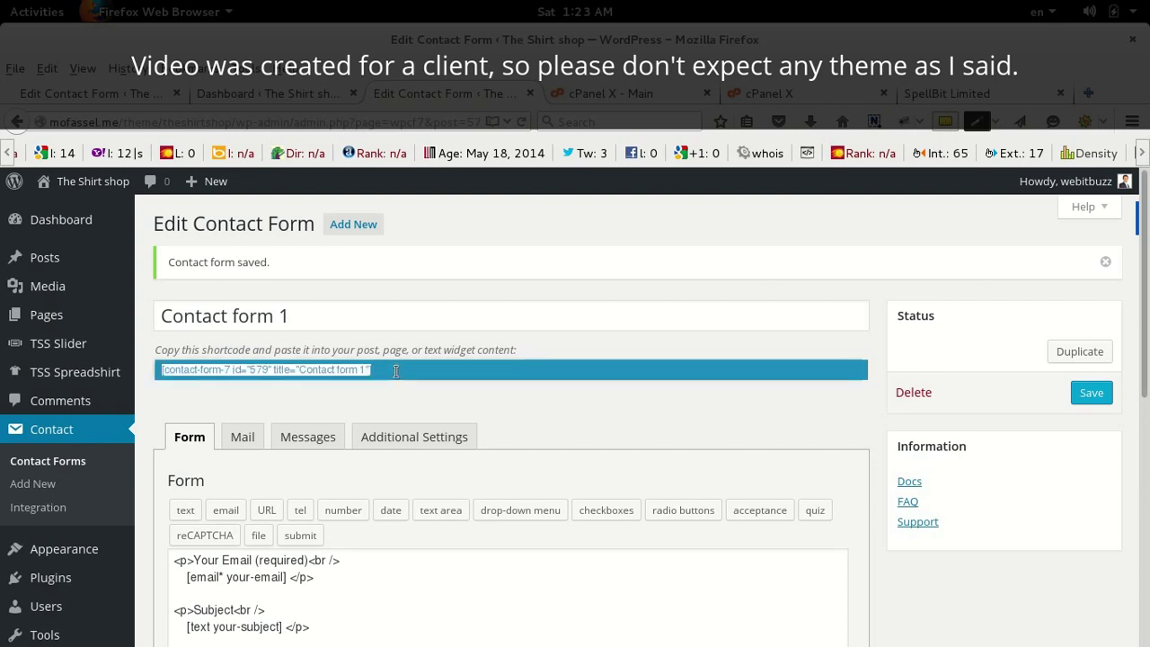
{"action": "right_click", "coordinate": [357, 372]}
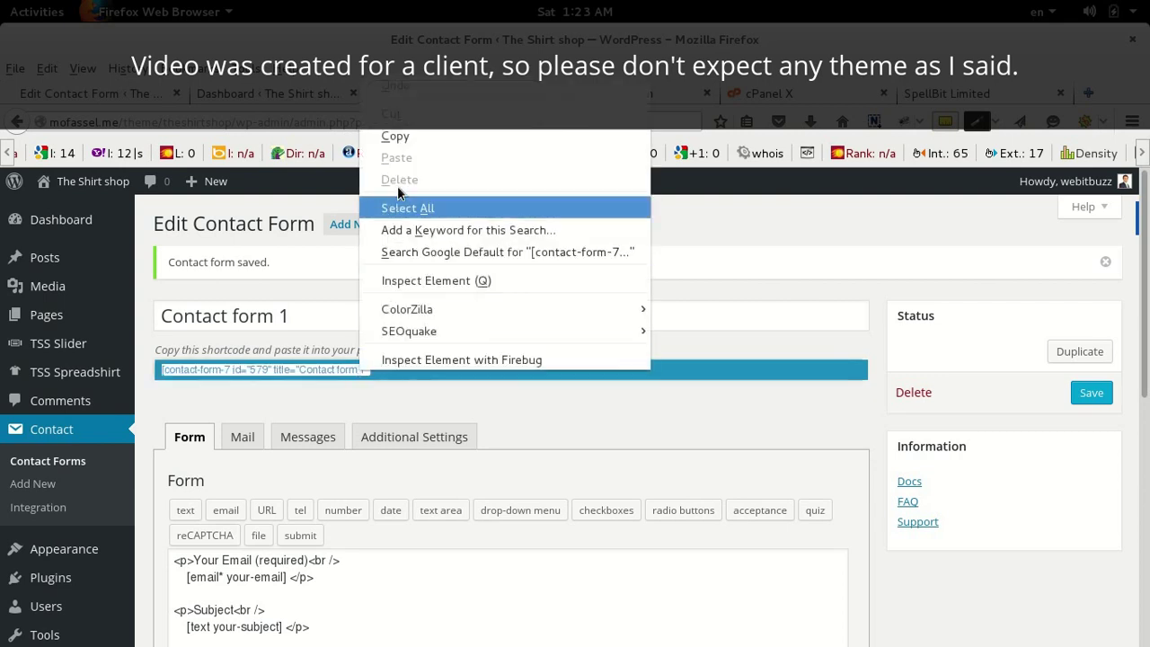
{"action": "left_click", "coordinate": [395, 136]}
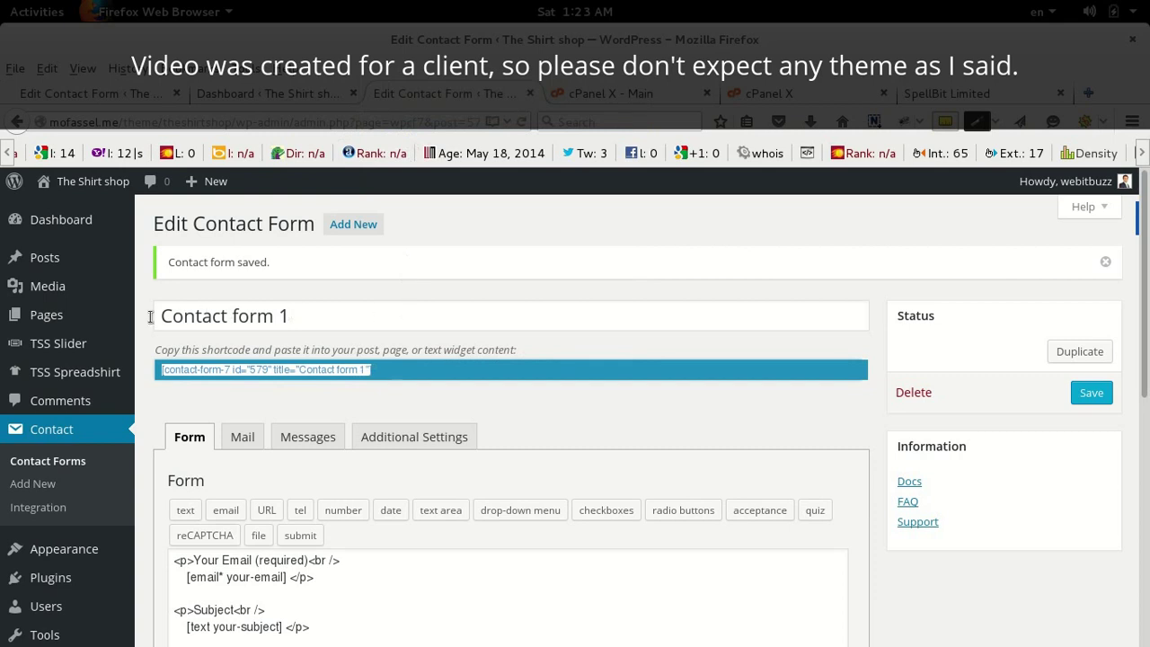
Open the Contact Us page for editing from the list of pages.
{"action": "left_click", "coordinate": [56, 314]}
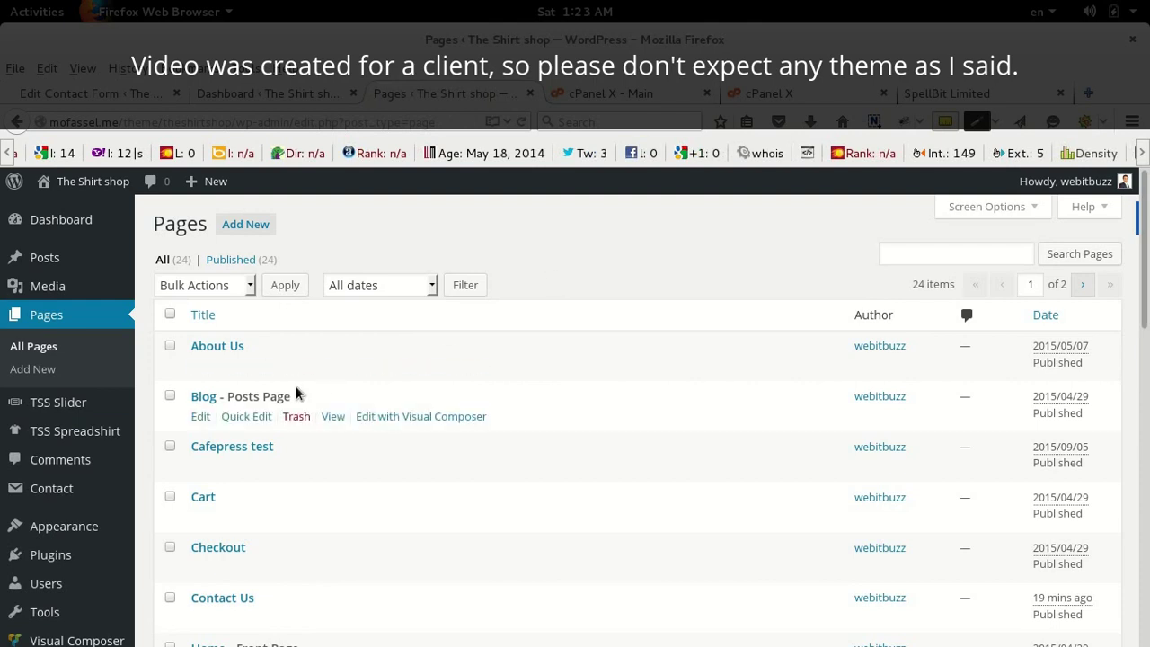
{"action": "scroll", "coordinate": [297, 393], "scroll_direction": "down", "scroll_amount": 2}
{"action": "scroll", "coordinate": [297, 393], "scroll_direction": "down", "scroll_amount": 6}
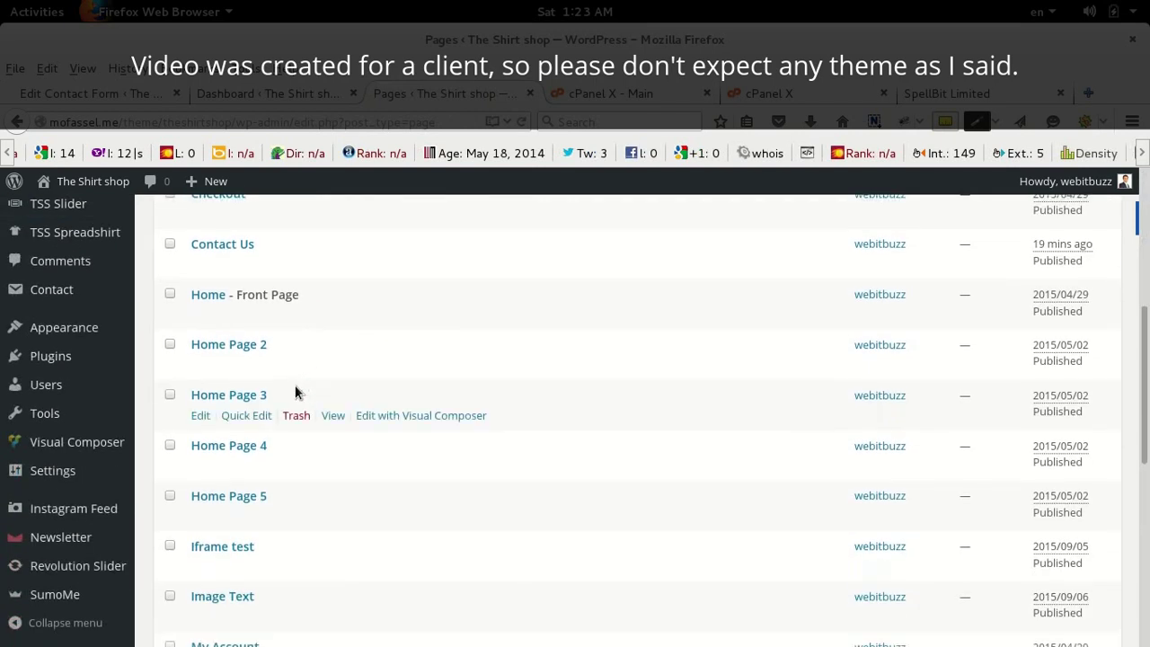
{"action": "scroll", "coordinate": [296, 393], "scroll_direction": "up", "scroll_amount": 2}
{"action": "scroll", "coordinate": [297, 393], "scroll_direction": "up", "scroll_amount": 3}
{"action": "scroll", "coordinate": [296, 393], "scroll_direction": "down", "scroll_amount": 2}
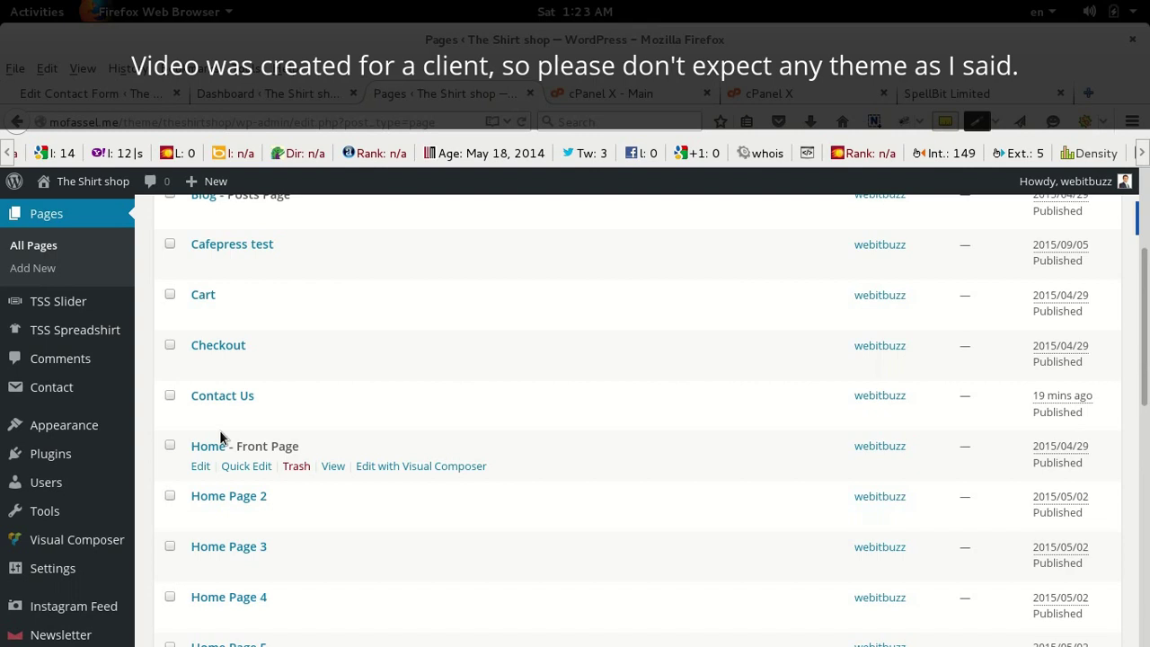
{"action": "left_click", "coordinate": [203, 417]}
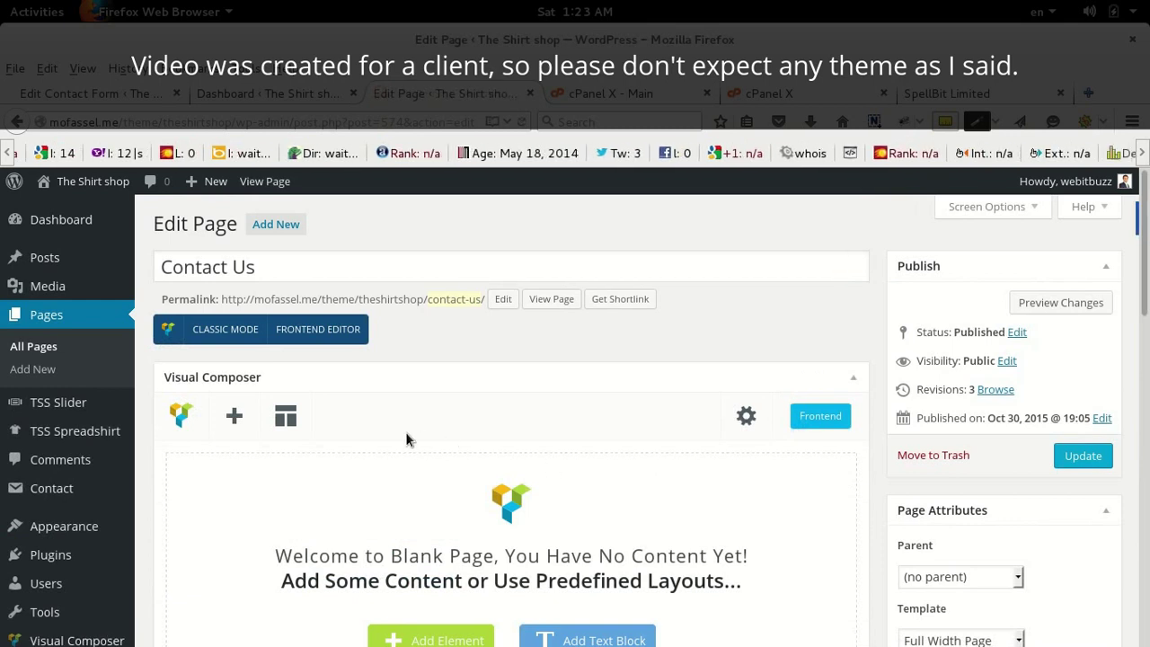
Add a Text Block element to the empty Contact Us page in Visual Composer.
{"action": "scroll", "coordinate": [373, 398], "scroll_direction": "down", "scroll_amount": 2}
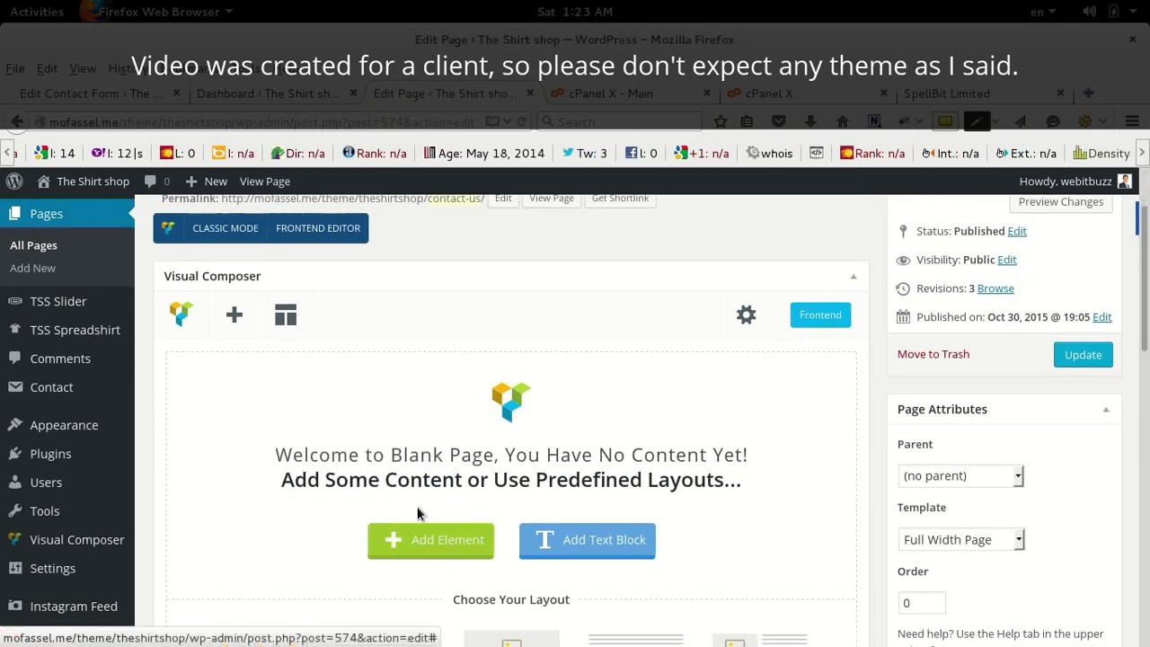
{"action": "left_click", "coordinate": [442, 539]}
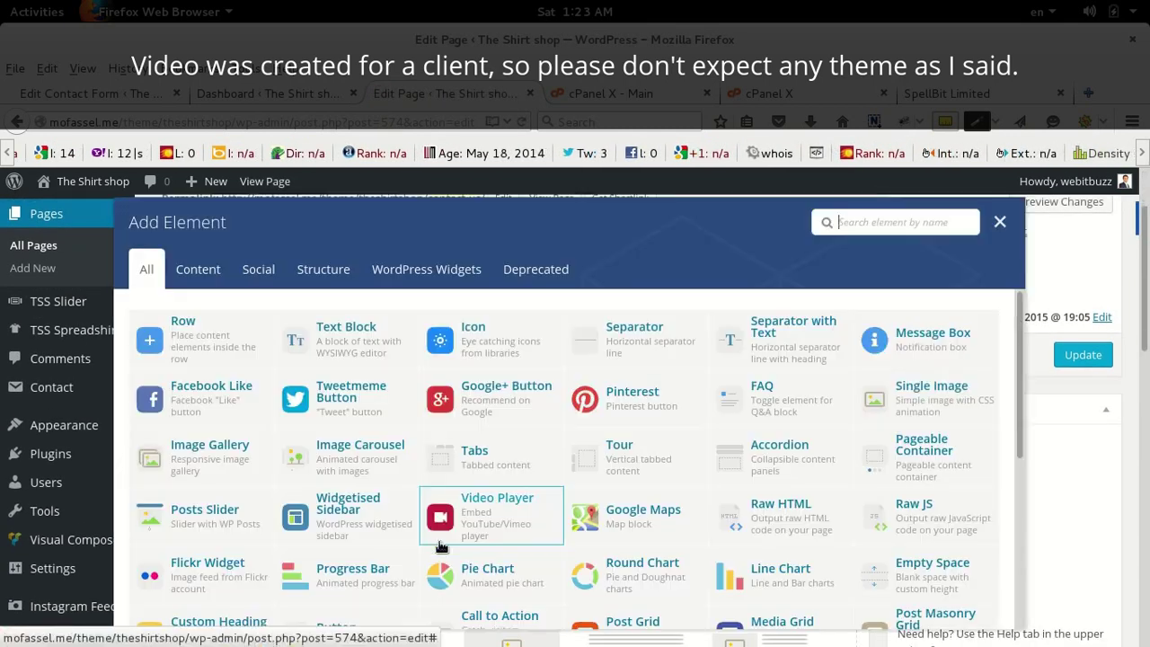
{"action": "left_click", "coordinate": [345, 341]}
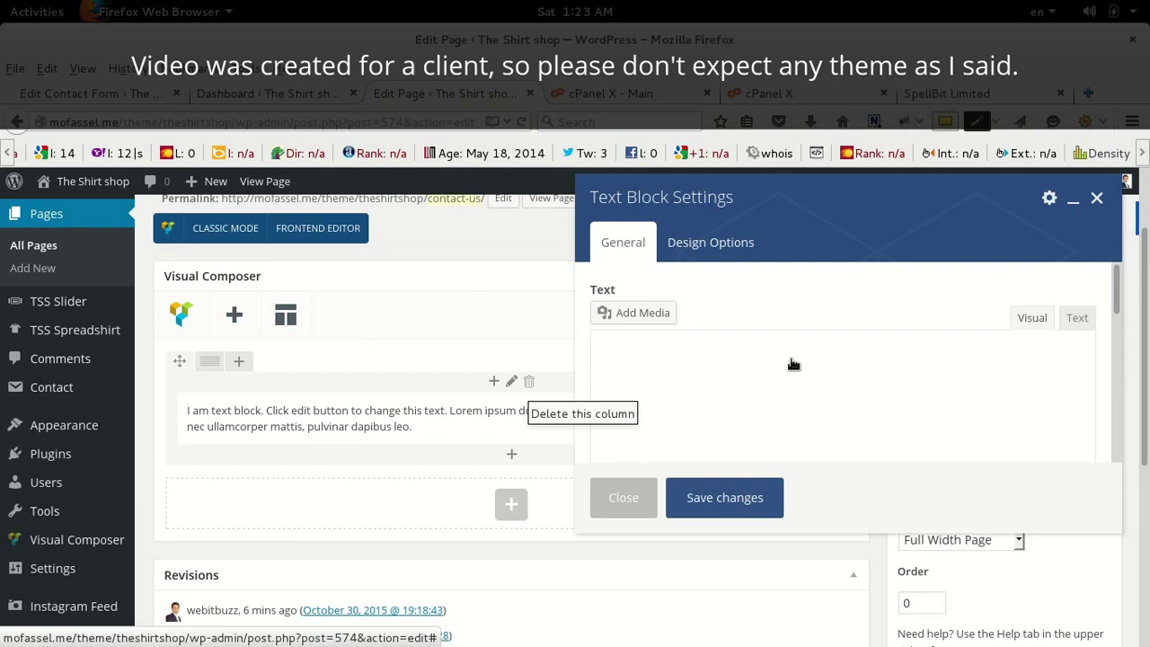
Replace the text block's placeholder source text with the copied shortcode [contact-form-7 id="579" title="Contact form 1"] and save the changes.
{"action": "left_click", "coordinate": [1077, 319]}
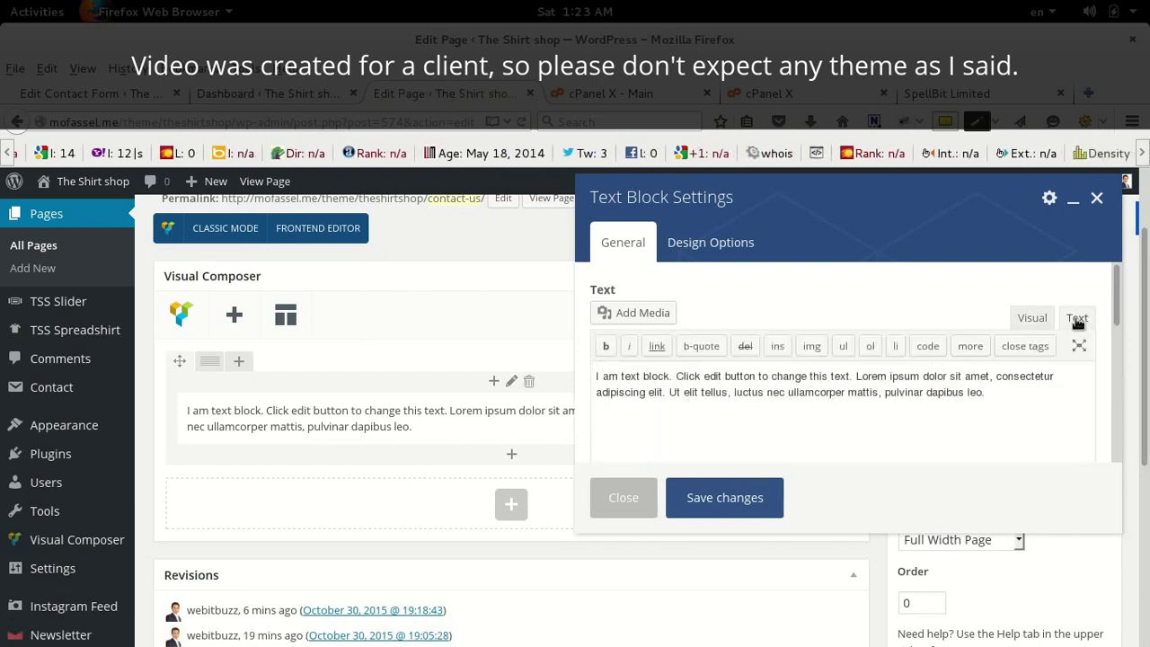
{"action": "left_click_drag", "start_coordinate": [1009, 392], "coordinate": [594, 375]}
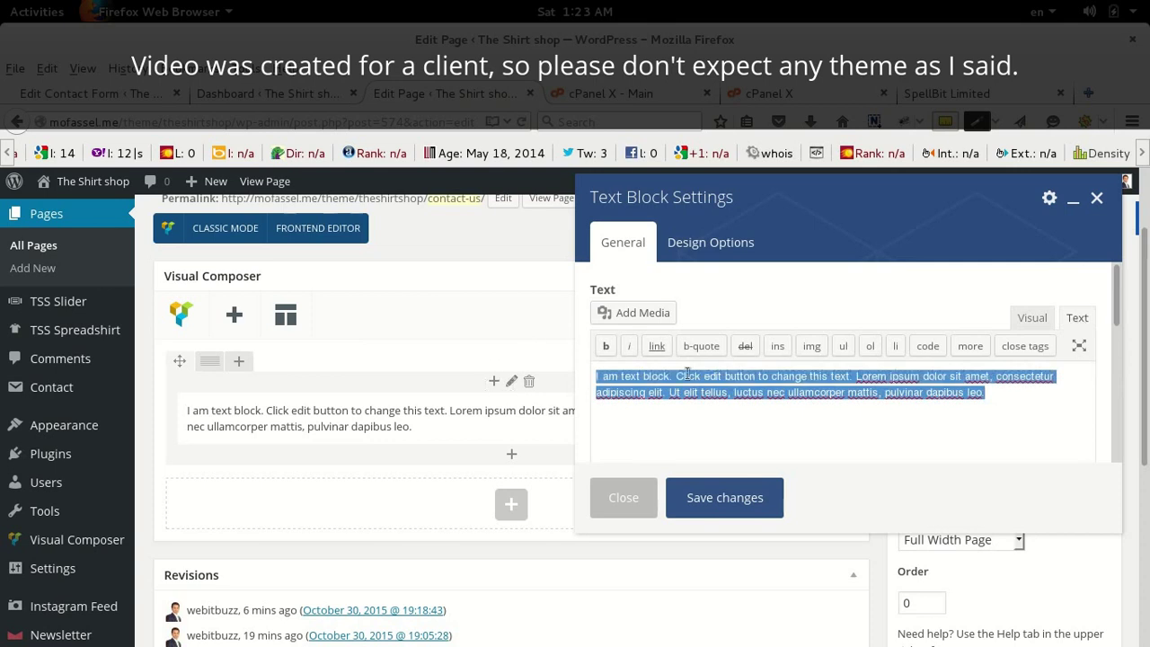
{"action": "right_click", "coordinate": [687, 375]}
{"action": "left_click", "coordinate": [750, 133]}
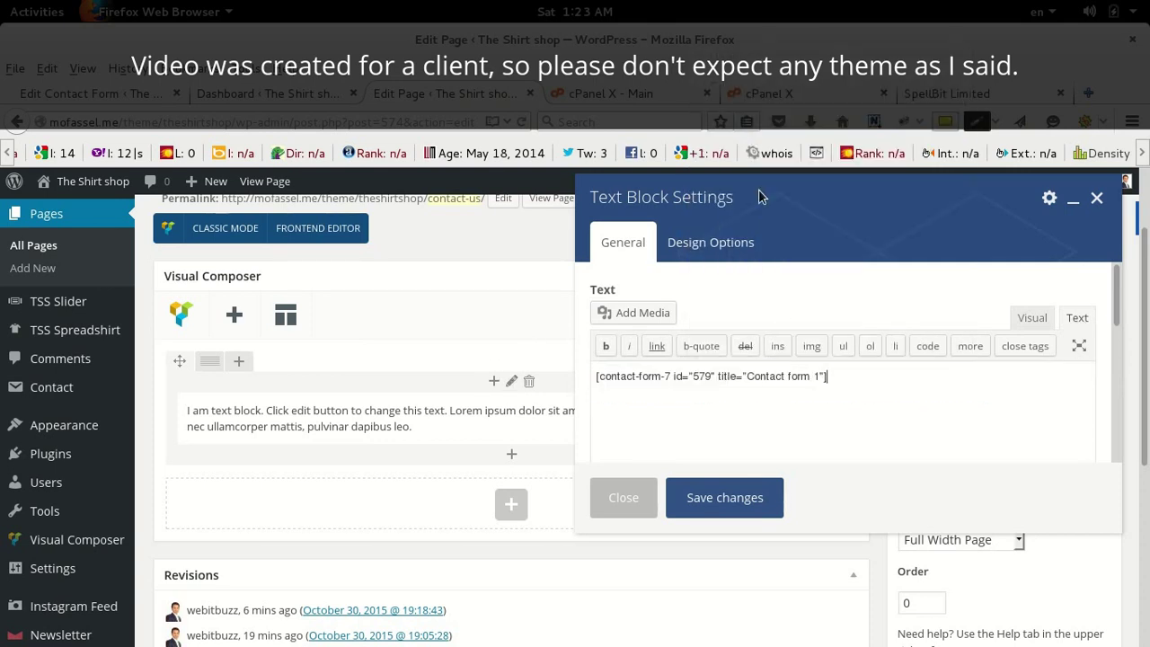
{"action": "left_click", "coordinate": [745, 509]}
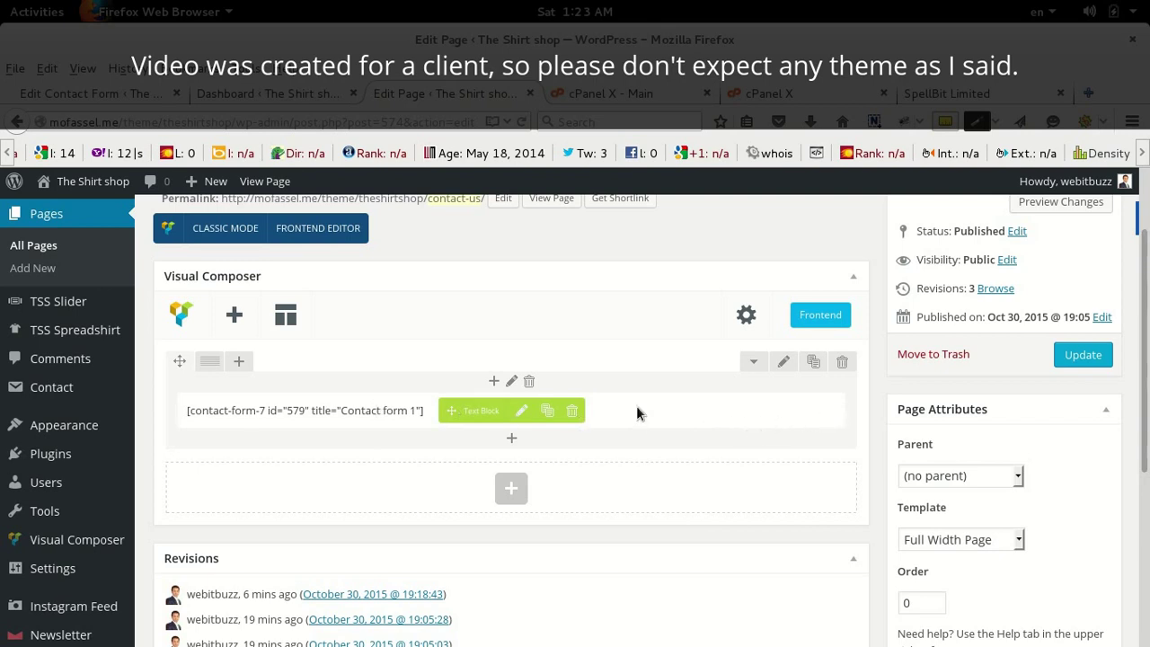
Change the layout of the row holding the shortcode to three columns with a wide middle column and narrow outer ones.
{"action": "mouse_move", "coordinate": [213, 366]}
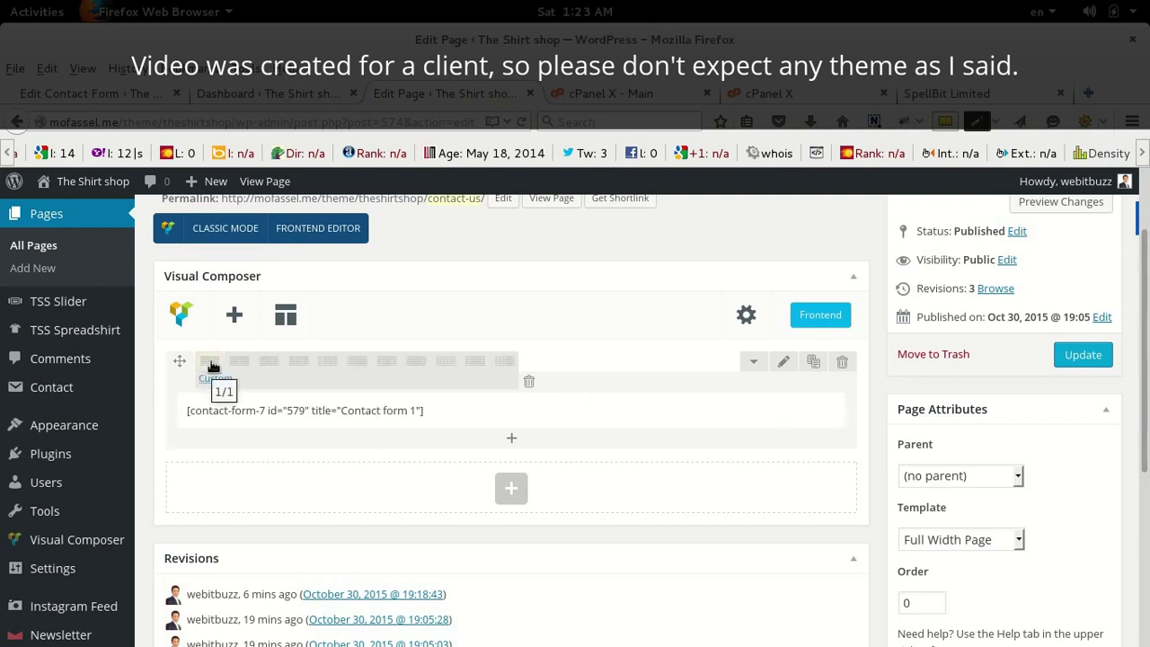
{"action": "left_click", "coordinate": [385, 367]}
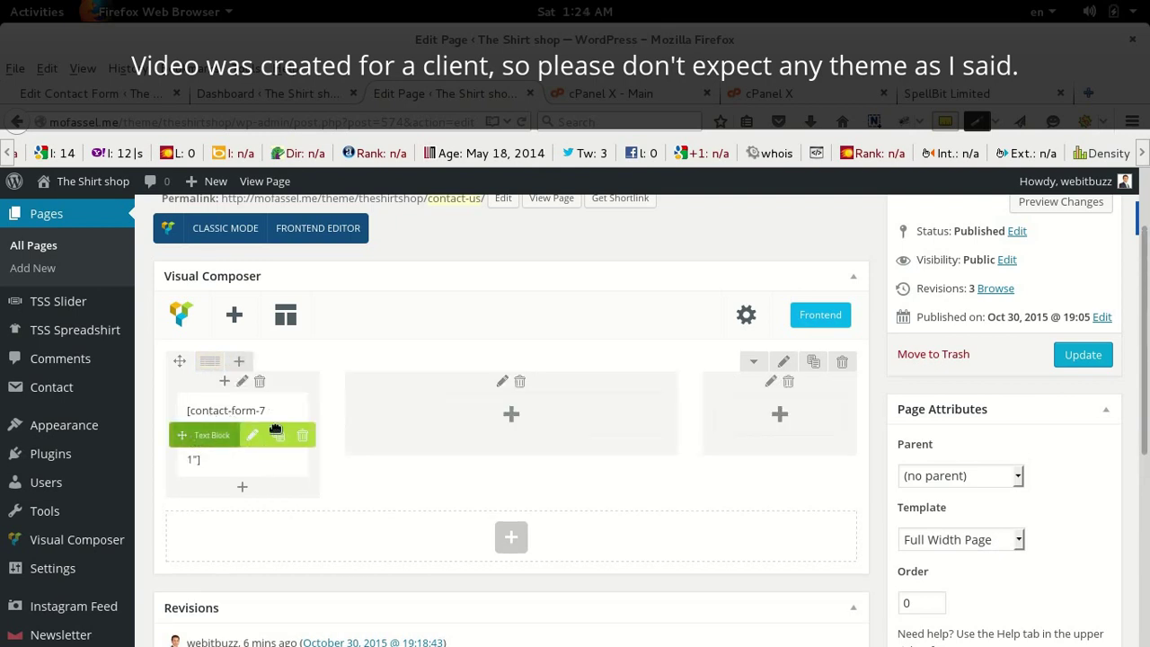
Move the shortcode text block into the wide middle column and update the Contact Us page.
{"action": "left_click_drag", "start_coordinate": [200, 436], "coordinate": [504, 421]}
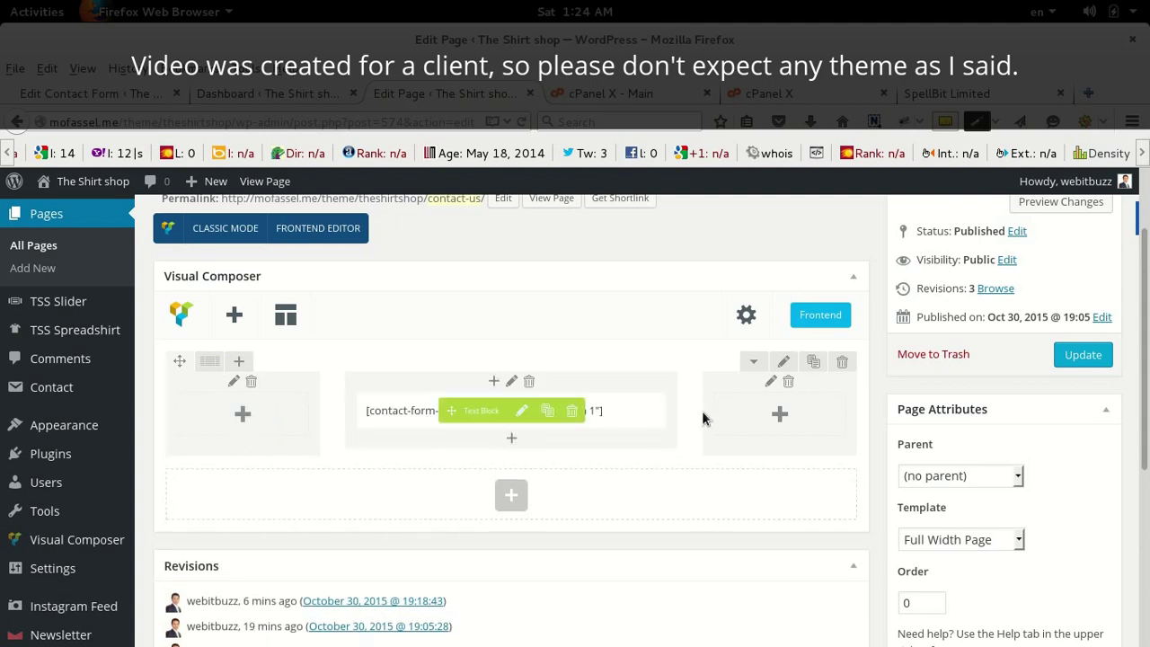
{"action": "left_click", "coordinate": [1086, 359]}
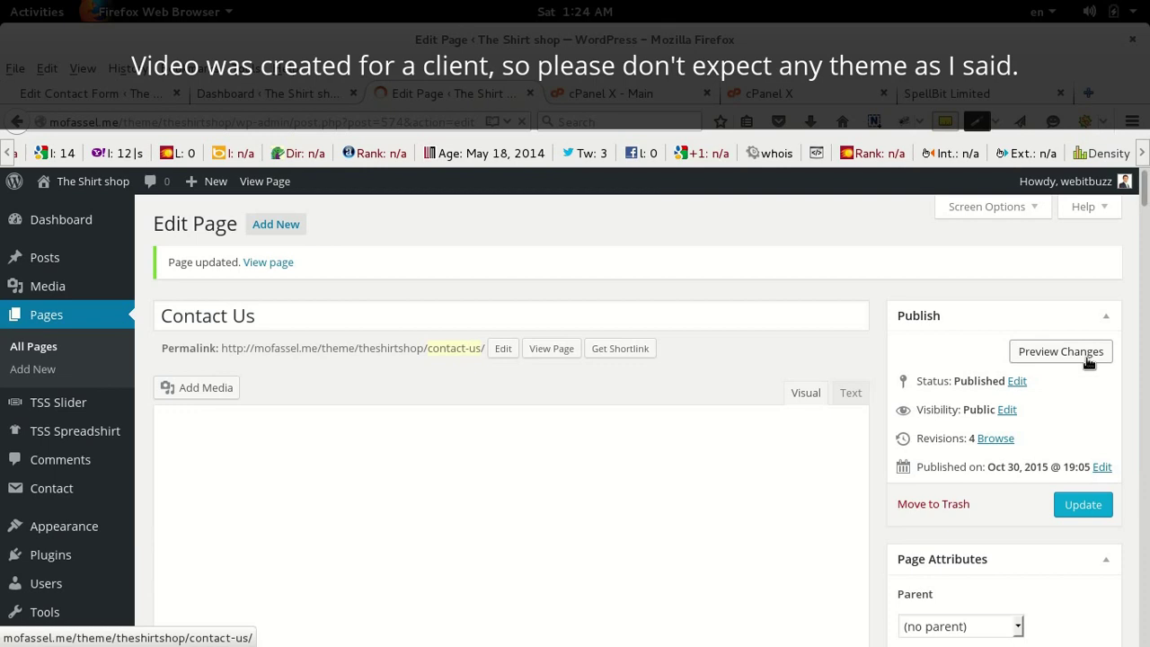
Open the published Contact Us page in a new browser tab and examine the form down to the footer.
{"action": "right_click", "coordinate": [550, 349]}
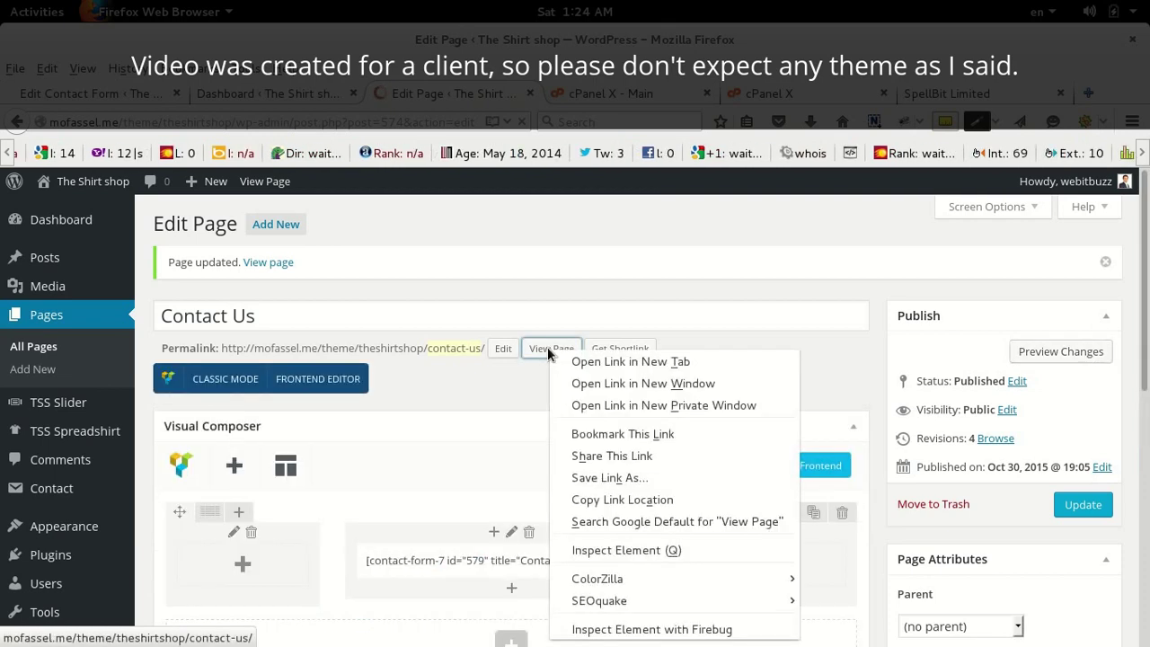
{"action": "left_click", "coordinate": [571, 363]}
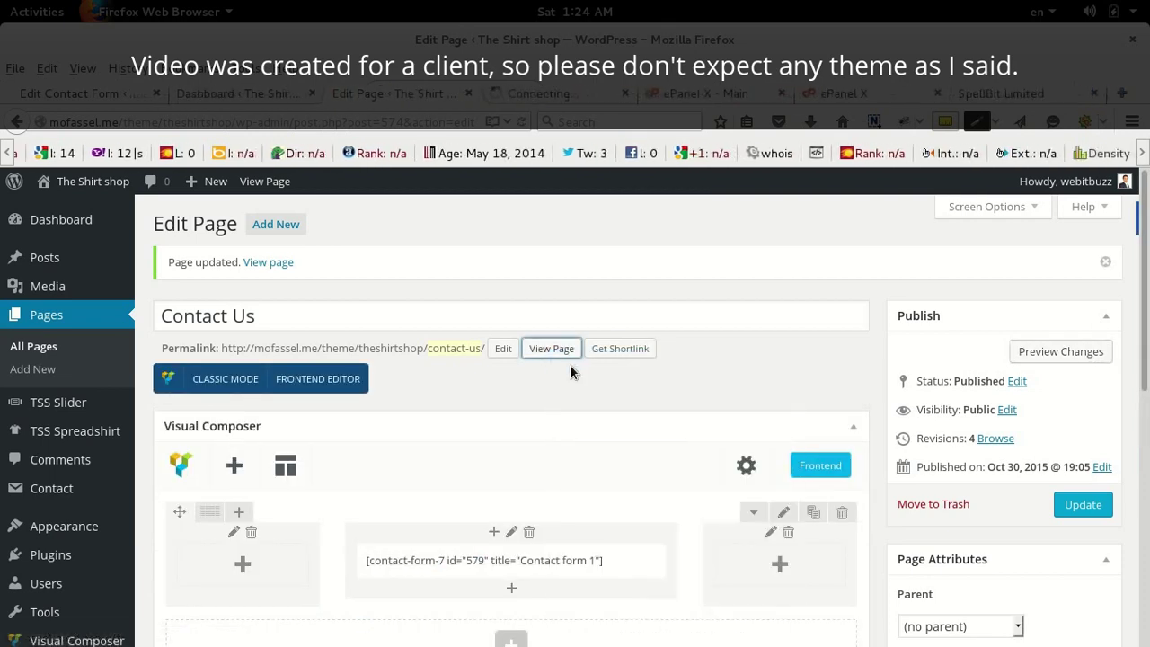
{"action": "left_click", "coordinate": [526, 92]}
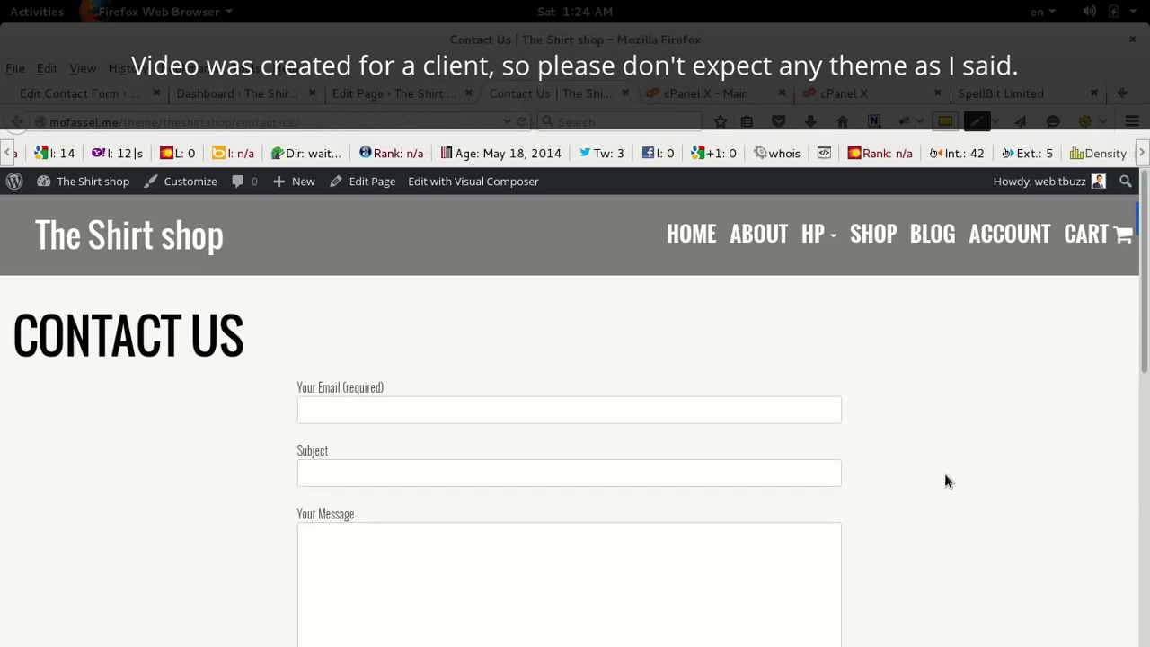
{"action": "scroll", "coordinate": [945, 480], "scroll_direction": "down", "scroll_amount": 2}
{"action": "scroll", "coordinate": [605, 439], "scroll_direction": "down", "scroll_amount": 4}
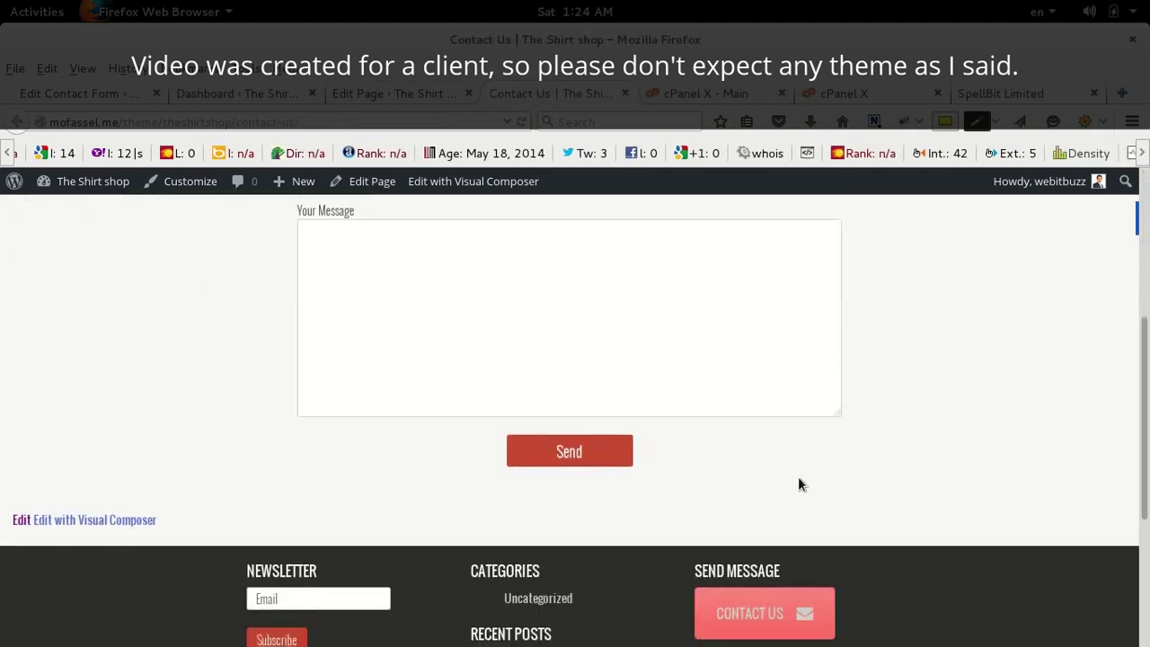
{"action": "mouse_move", "coordinate": [894, 643]}
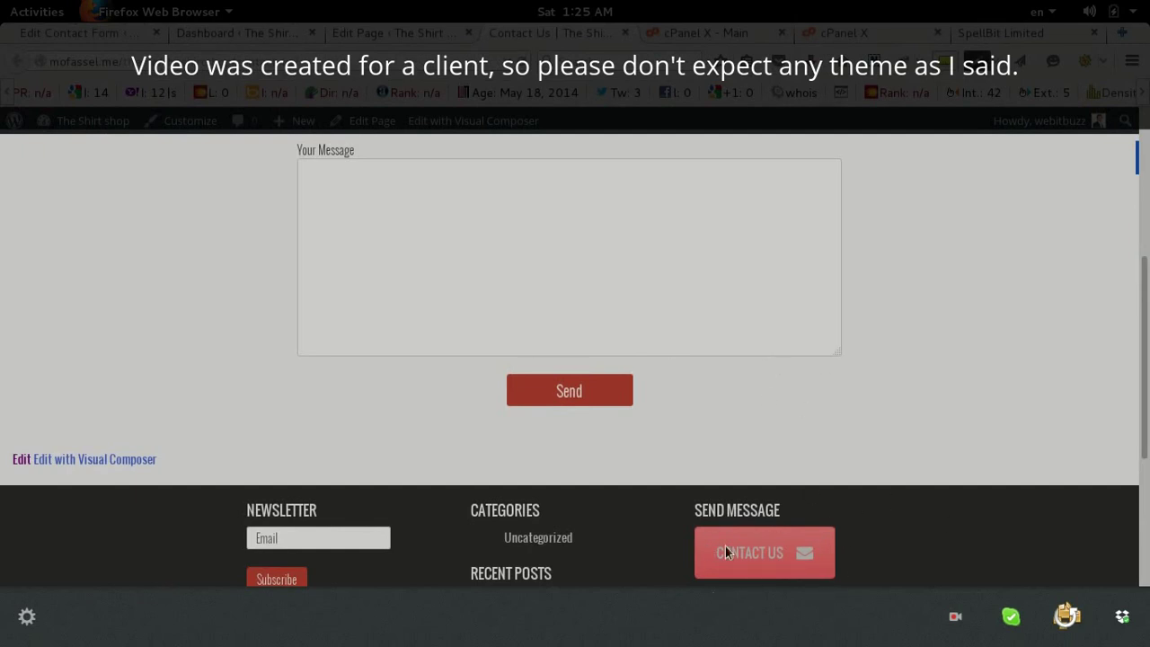
{"action": "left_click", "coordinate": [762, 554]}
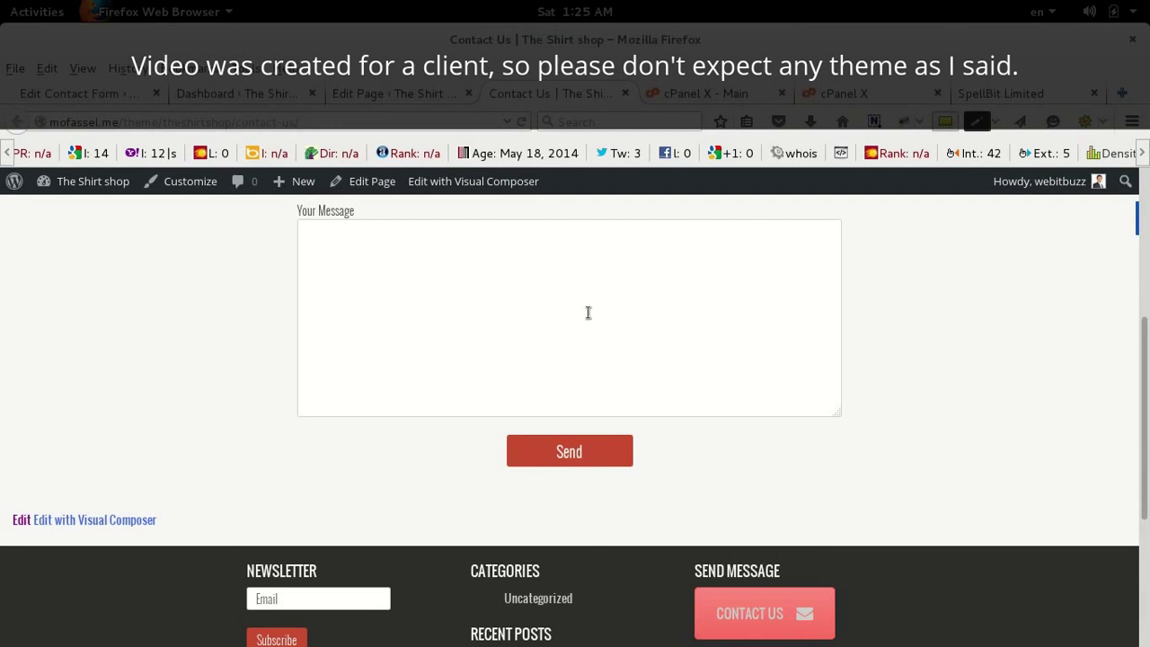
Open the Widgets settings from the page editor's browser tab, check the live footer's columns, and expand the Footer Right Widget area.
{"action": "left_click", "coordinate": [352, 100]}
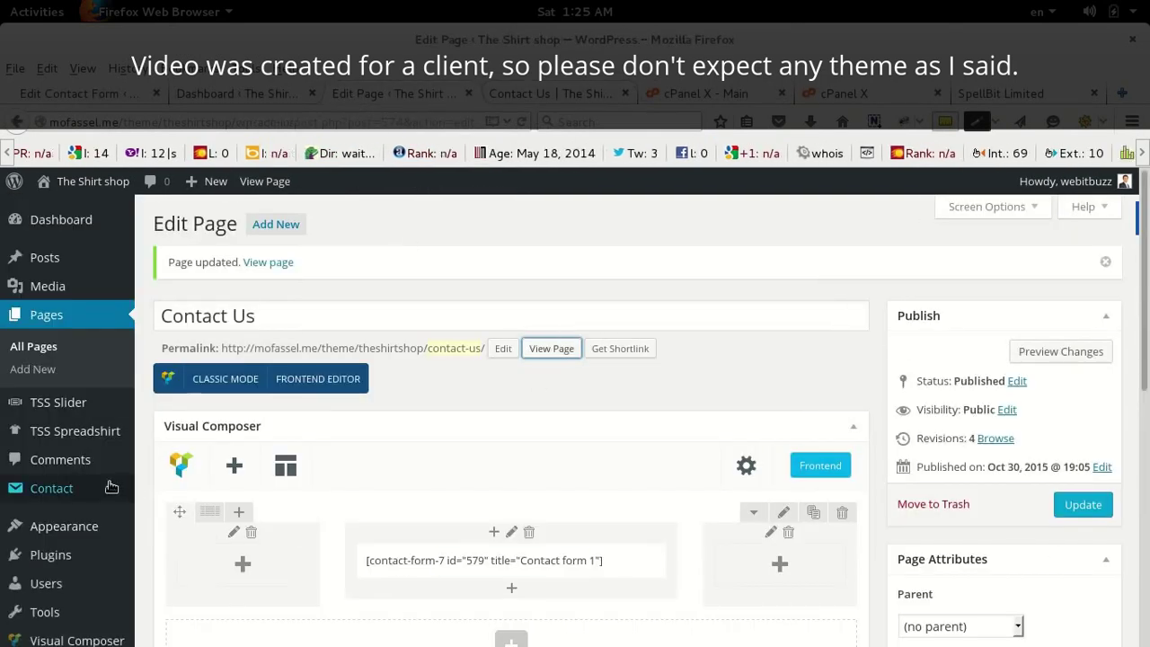
{"action": "mouse_move", "coordinate": [97, 521]}
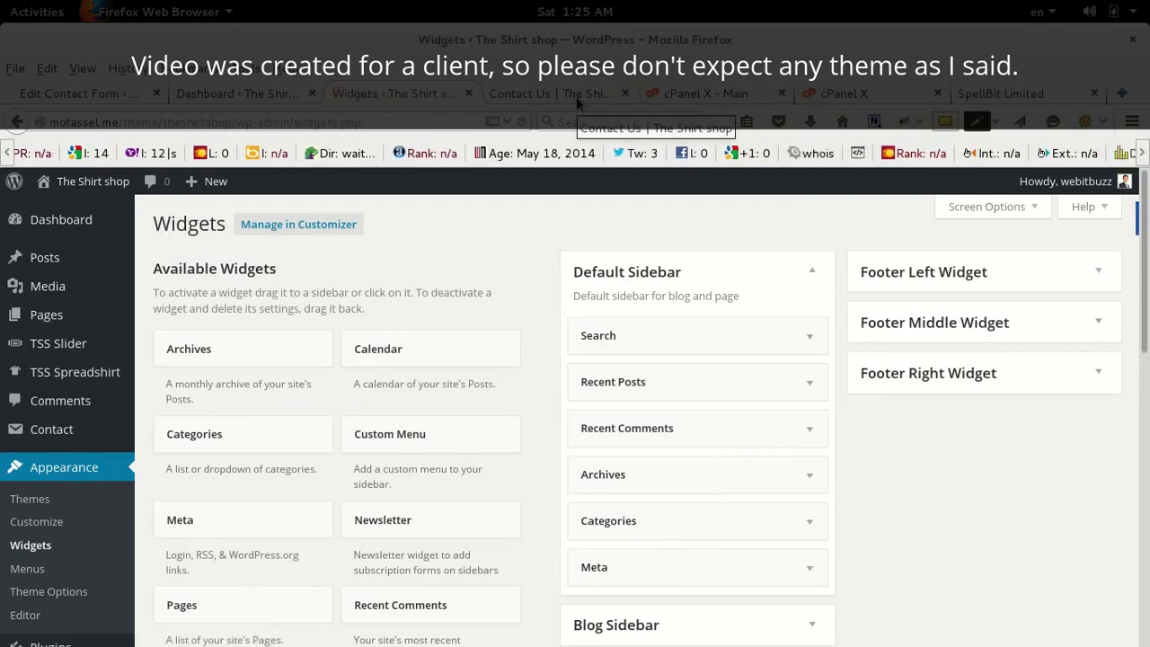
{"action": "left_click", "coordinate": [576, 96]}
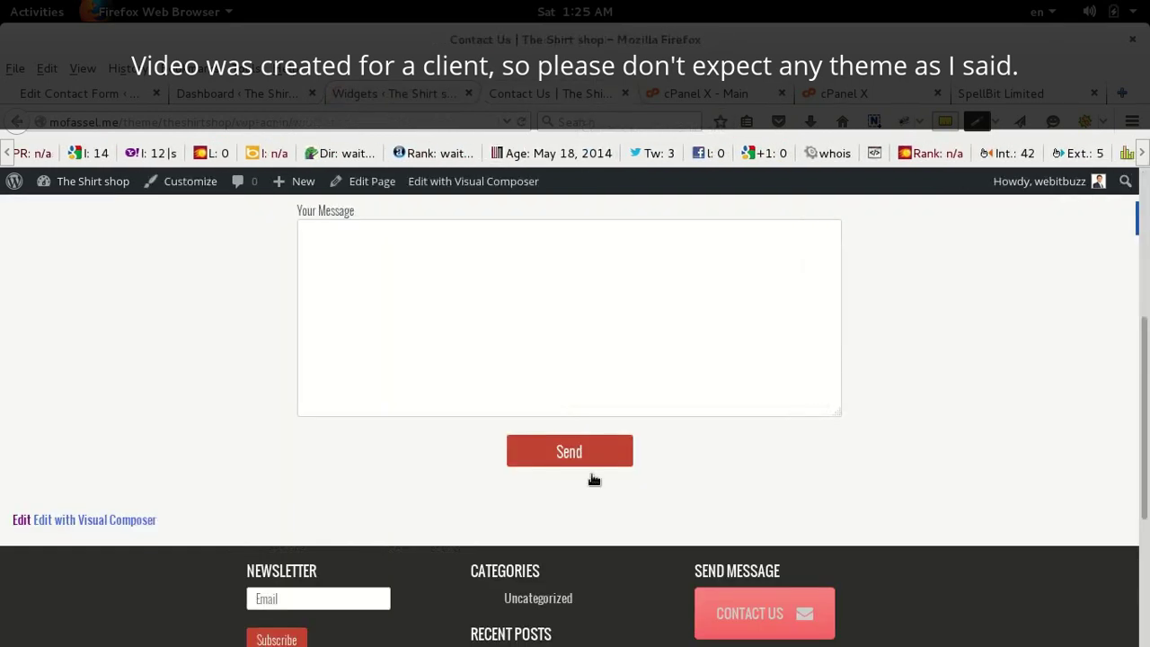
{"action": "scroll", "coordinate": [668, 560], "scroll_direction": "down", "scroll_amount": 3}
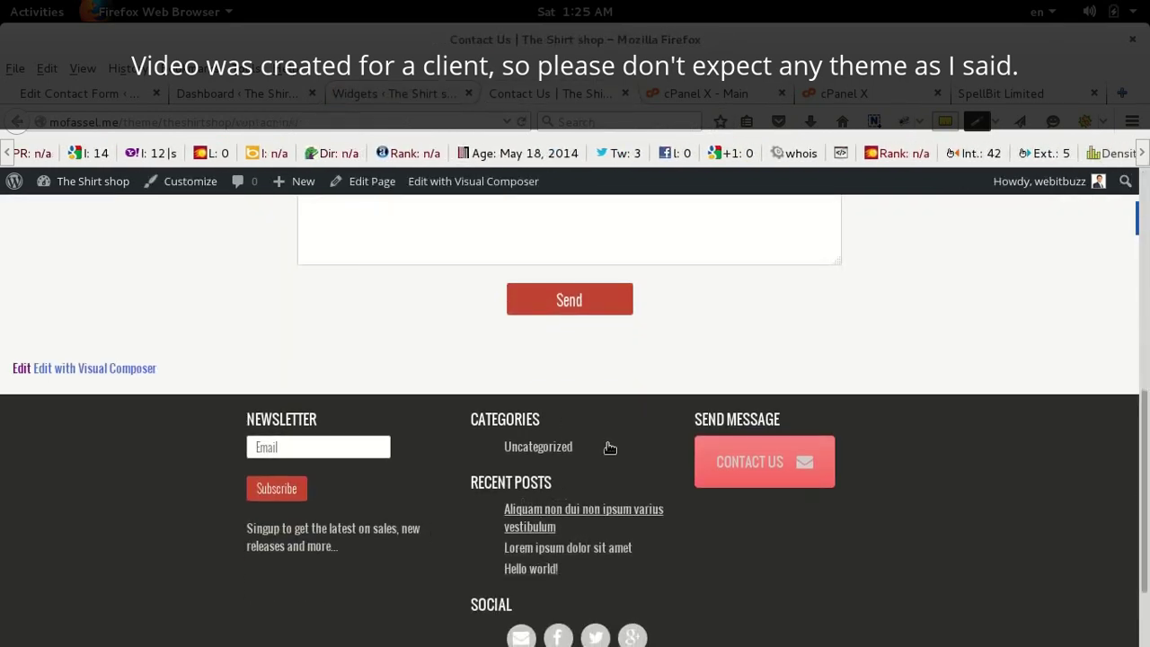
{"action": "left_click", "coordinate": [413, 91]}
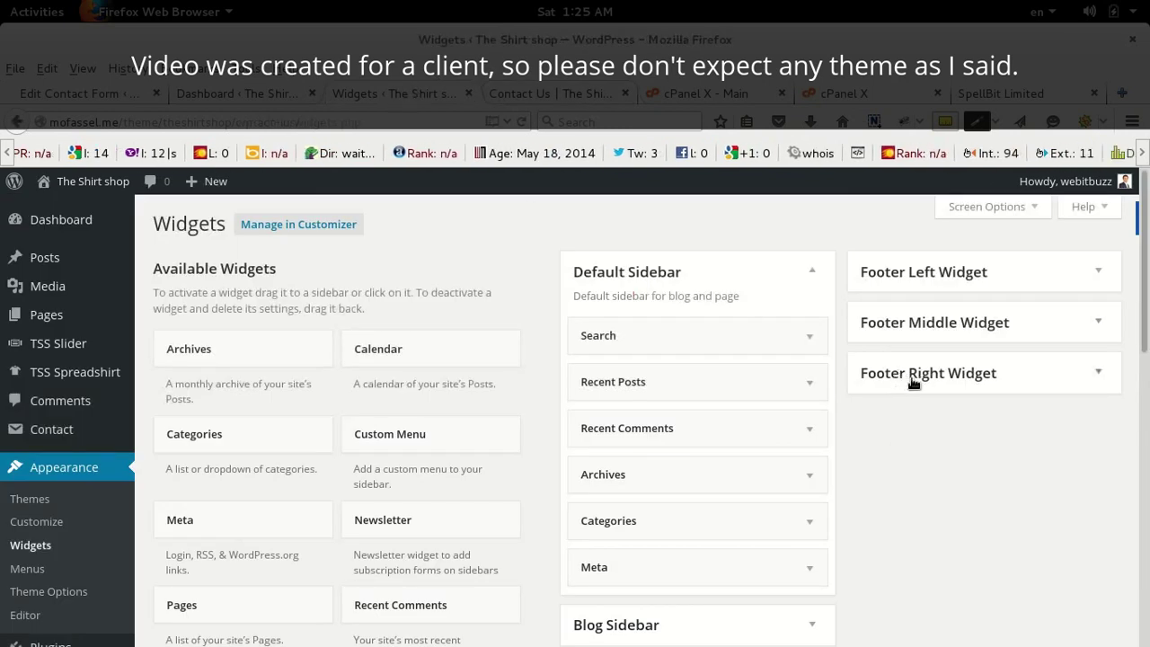
{"action": "left_click", "coordinate": [975, 377]}
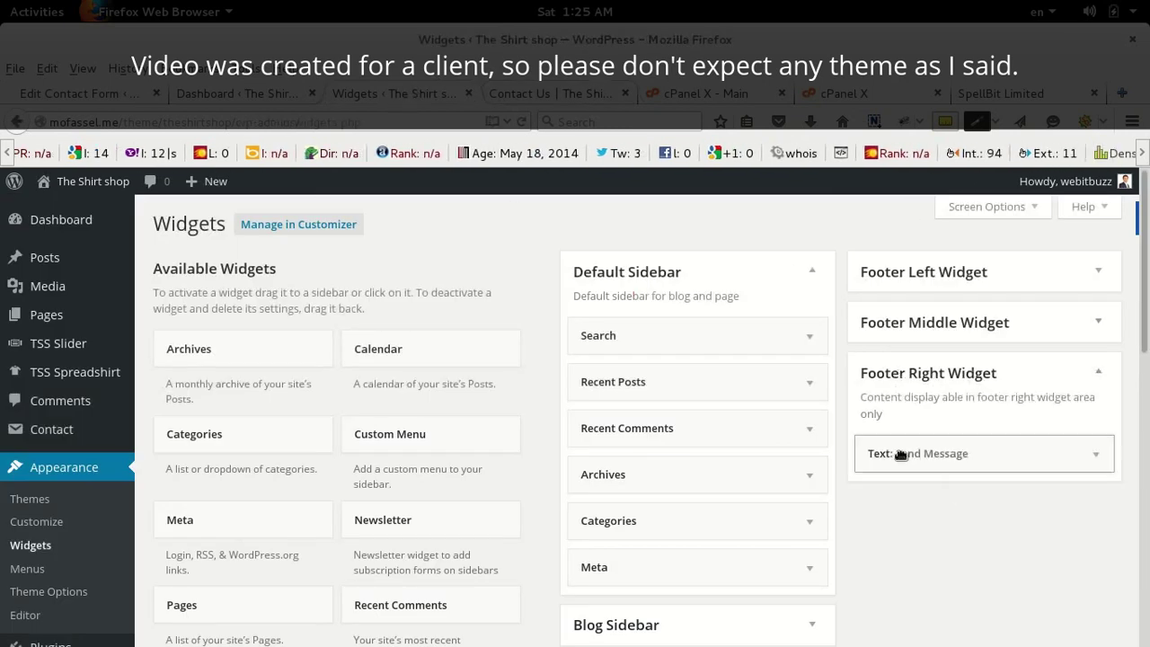
Choose Footer Right Widget as the destination for a new Text widget.
{"action": "scroll", "coordinate": [961, 472], "scroll_direction": "down", "scroll_amount": 2}
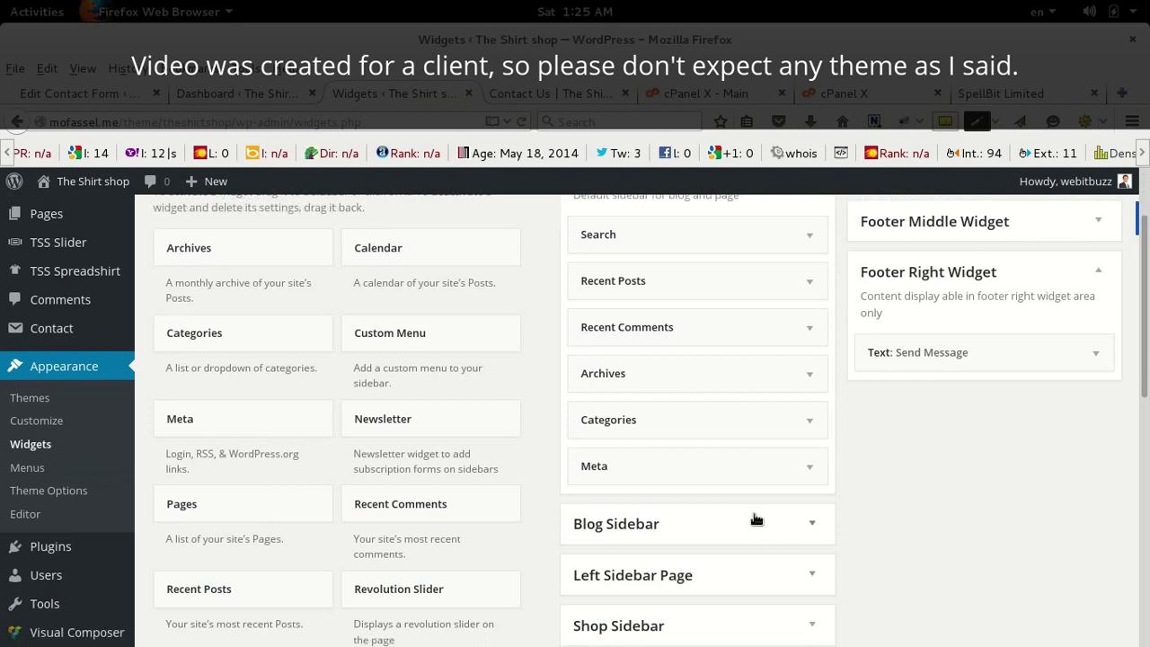
{"action": "scroll", "coordinate": [758, 485], "scroll_direction": "down", "scroll_amount": 4}
{"action": "scroll", "coordinate": [519, 559], "scroll_direction": "down", "scroll_amount": 1}
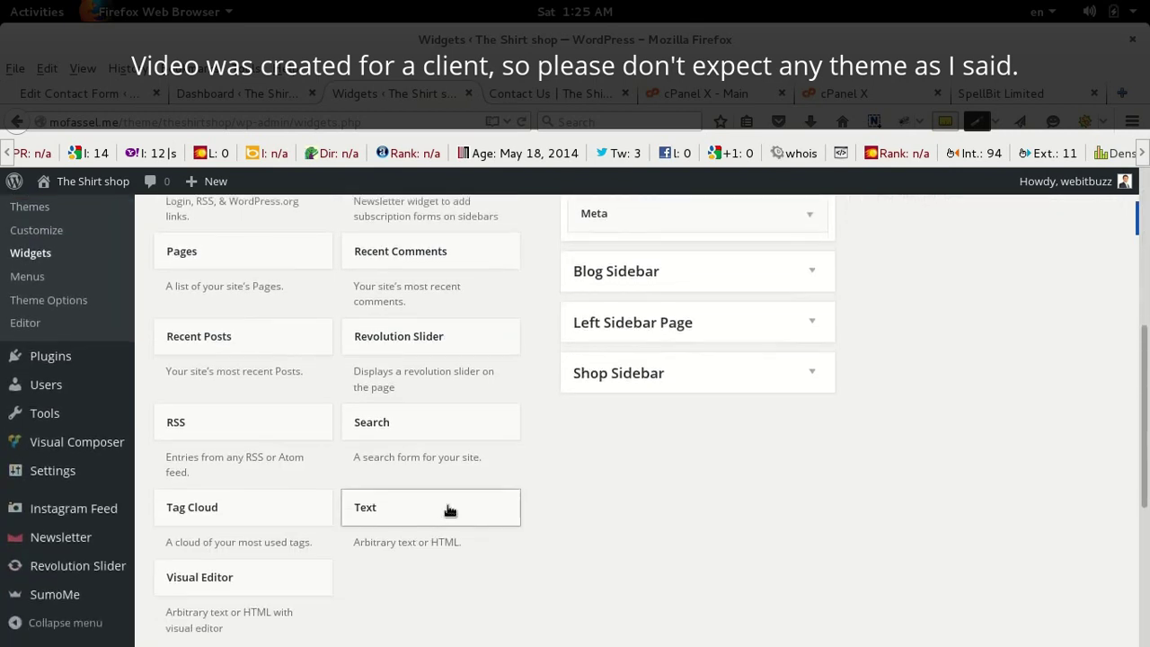
{"action": "left_click", "coordinate": [450, 510]}
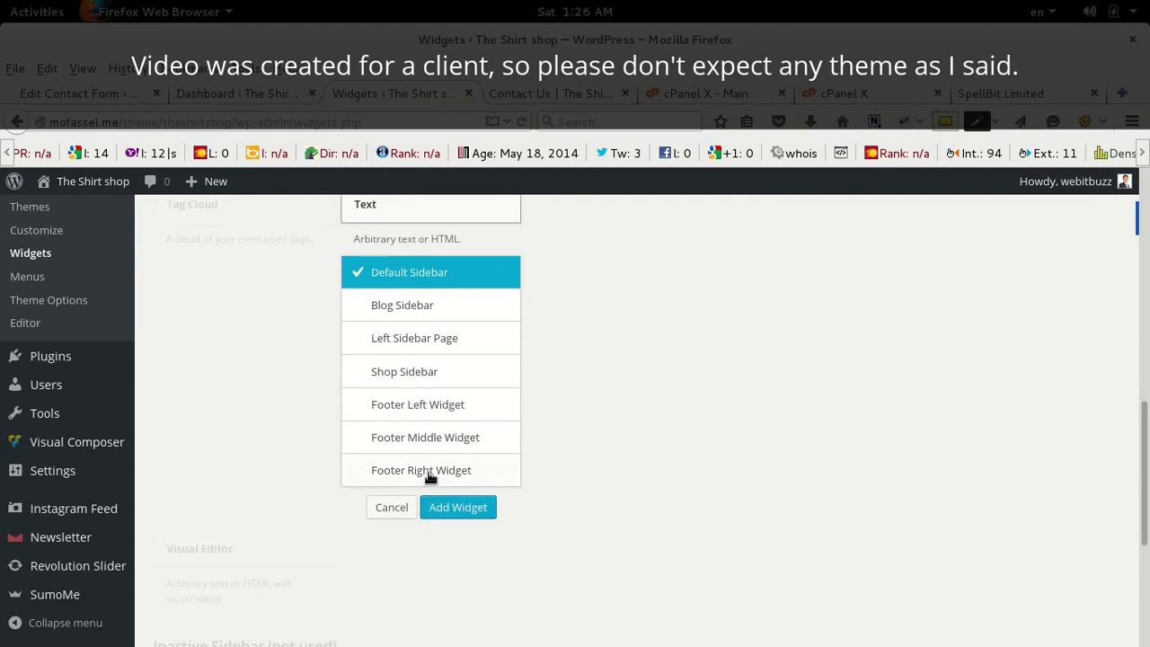
{"action": "left_click", "coordinate": [430, 472]}
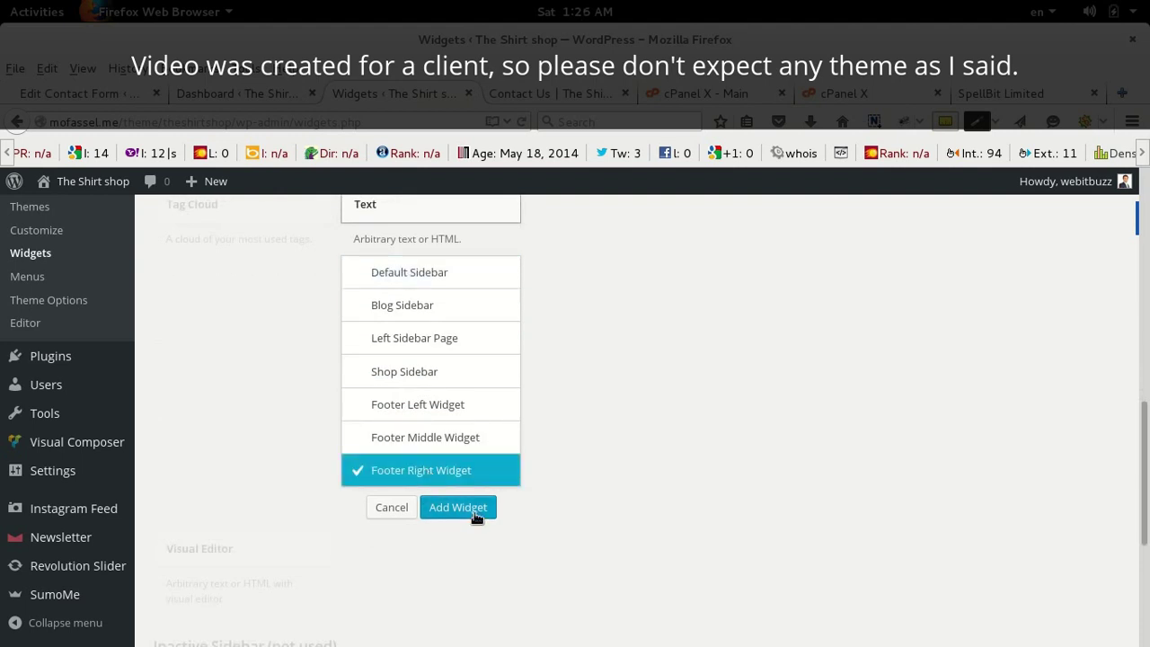
{"action": "left_click", "coordinate": [475, 515]}
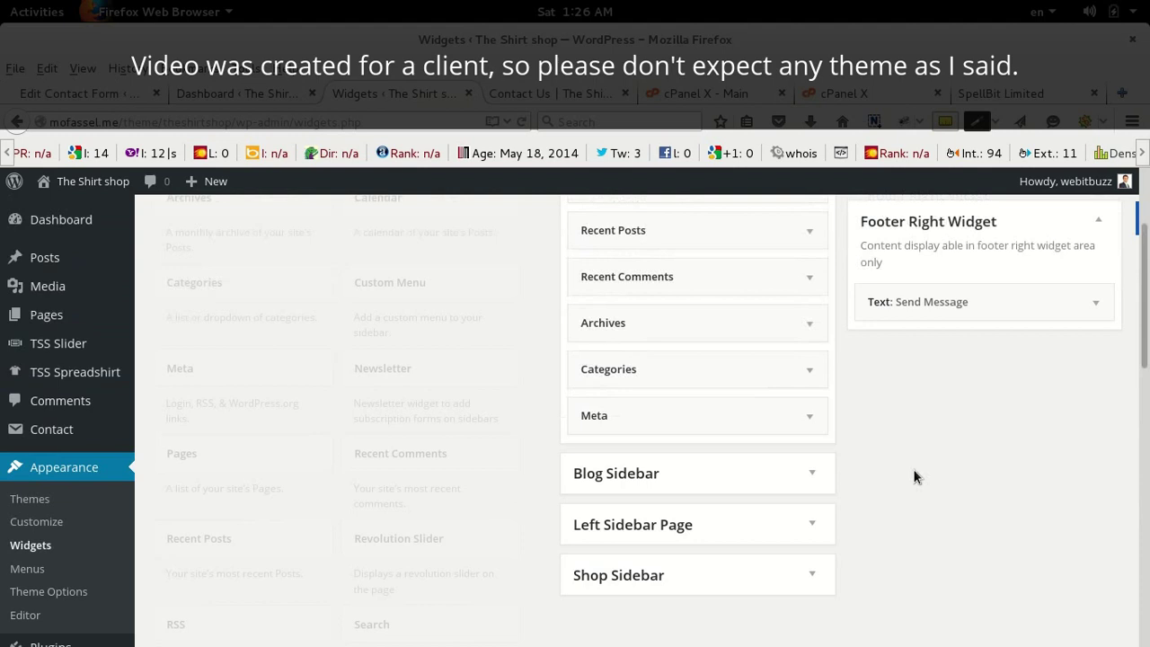
Open the Send Message text widget in the Footer Right Widget area and compare its title with the live footer heading.
{"action": "left_click", "coordinate": [957, 406]}
{"action": "scroll", "coordinate": [940, 419], "scroll_direction": "down", "scroll_amount": 1}
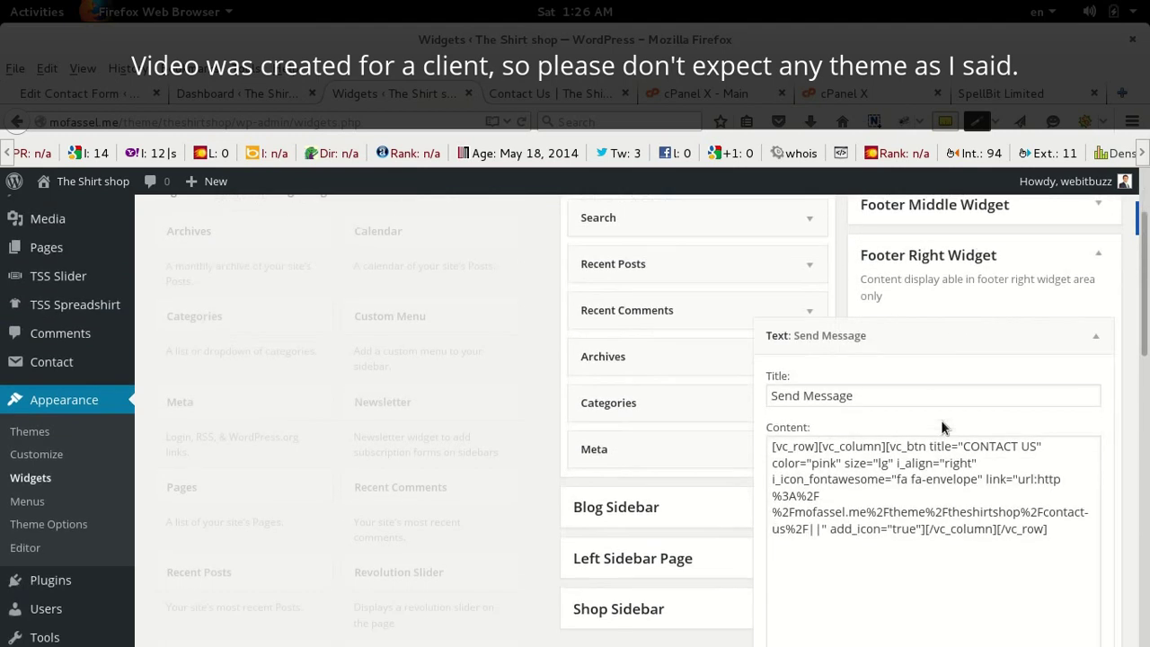
{"action": "scroll", "coordinate": [940, 419], "scroll_direction": "down", "scroll_amount": 2}
{"action": "left_click_drag", "start_coordinate": [868, 311], "coordinate": [692, 307]}
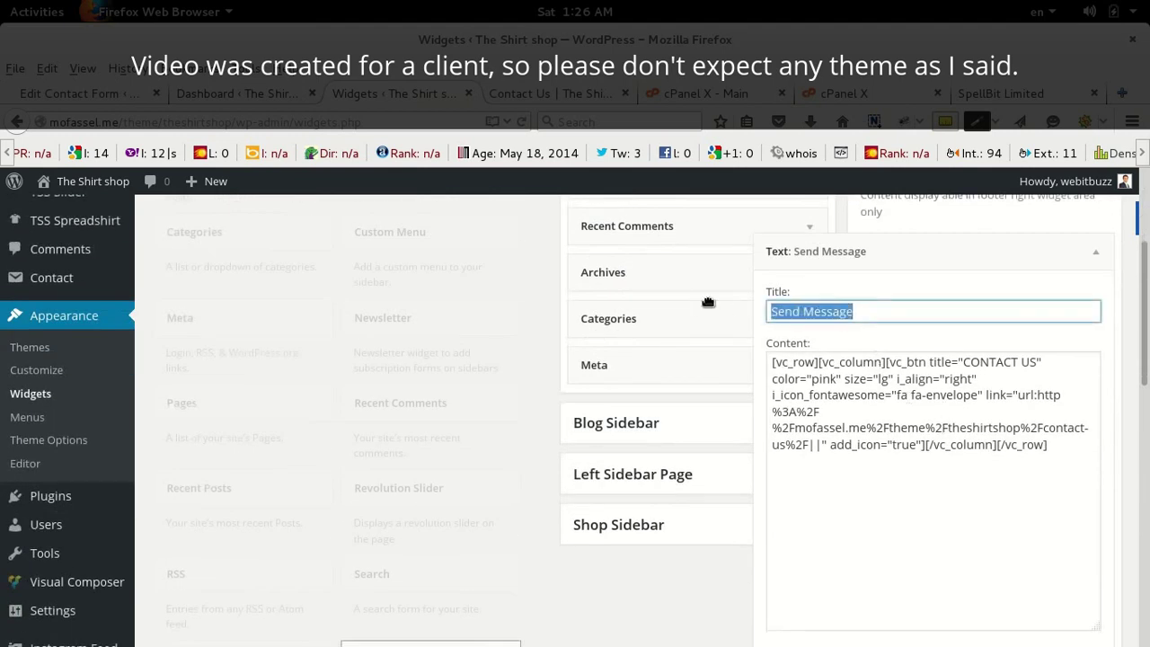
{"action": "left_click", "coordinate": [544, 93]}
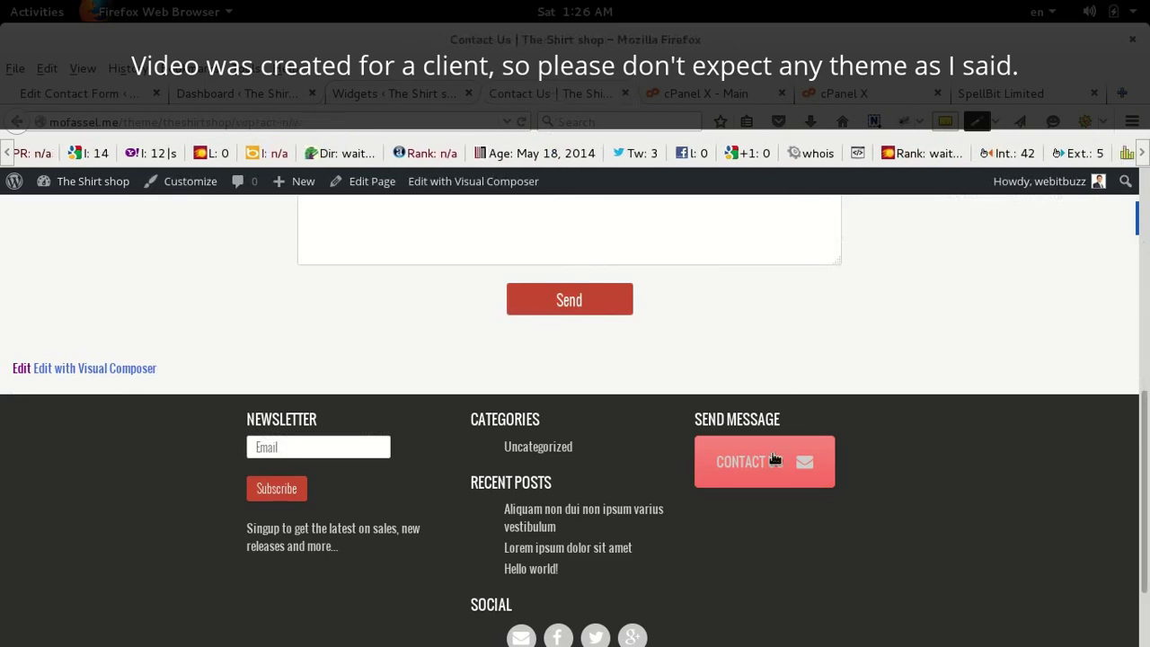
{"action": "left_click_drag", "start_coordinate": [792, 428], "coordinate": [526, 181]}
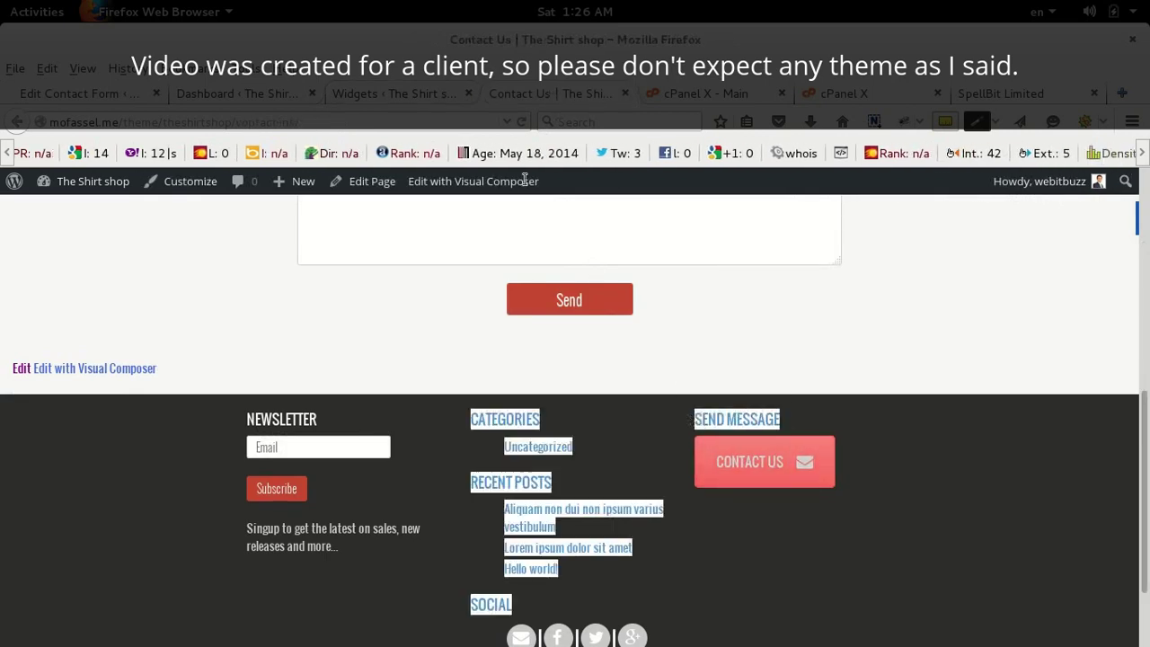
Select the whole CONTACT US button shortcode in the Send Message widget's content and save the widget.
{"action": "left_click", "coordinate": [406, 96]}
{"action": "left_click", "coordinate": [1061, 442]}
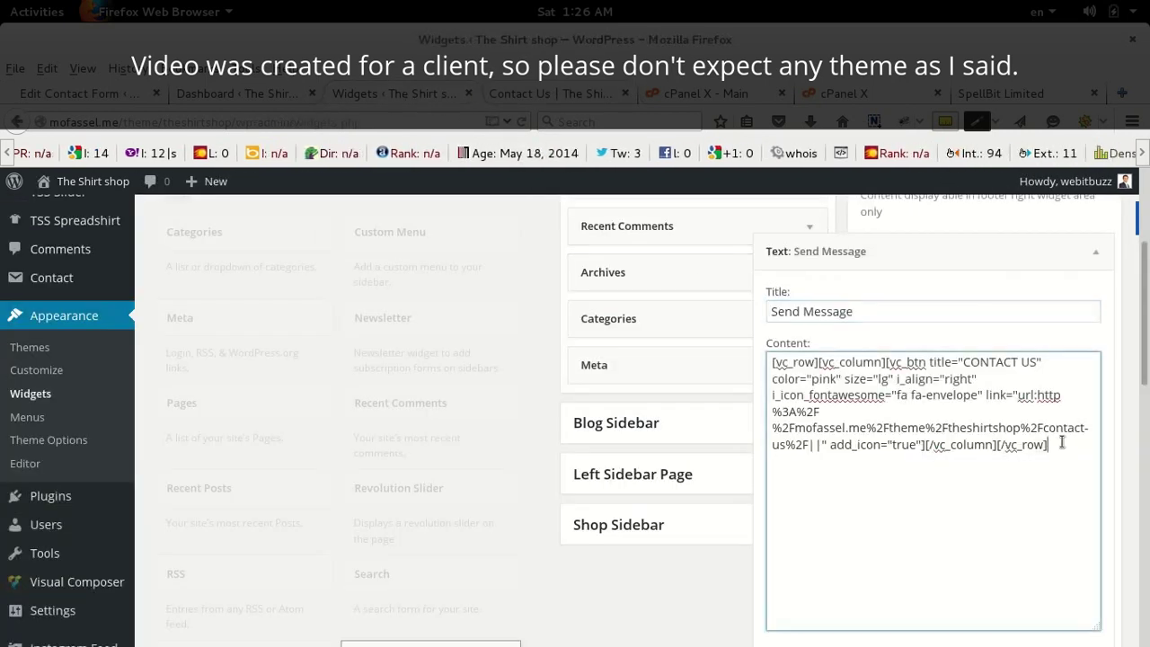
{"action": "left_click_drag", "start_coordinate": [1061, 442], "coordinate": [765, 345]}
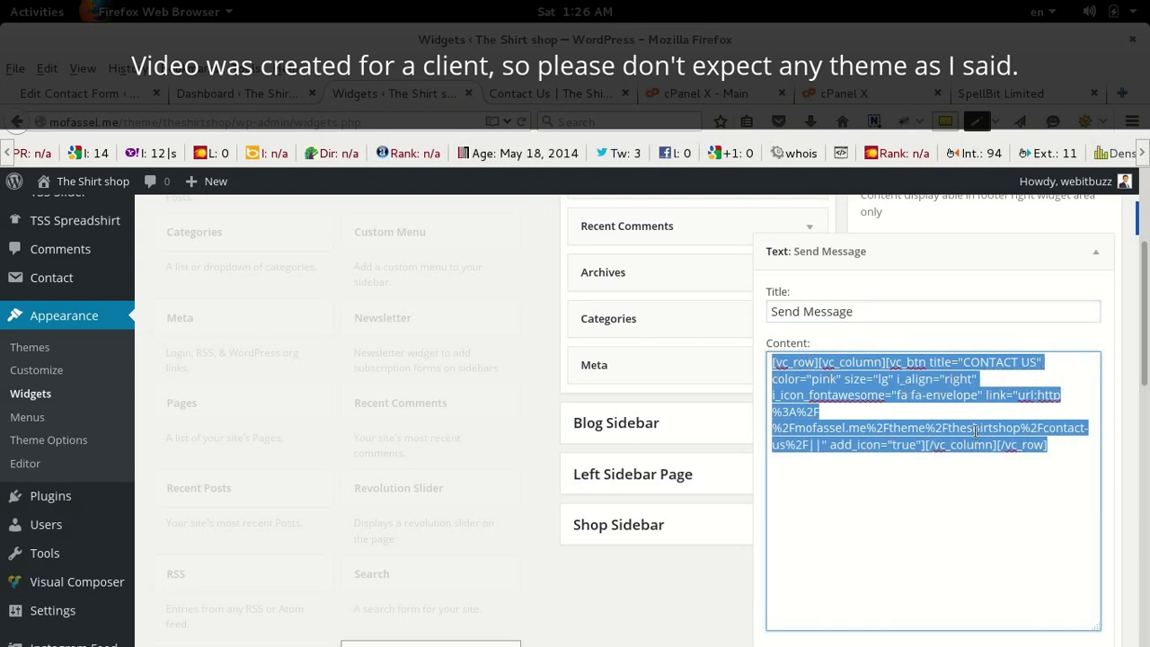
{"action": "scroll", "coordinate": [1065, 512], "scroll_direction": "down", "scroll_amount": 3}
{"action": "left_click", "coordinate": [1079, 532]}
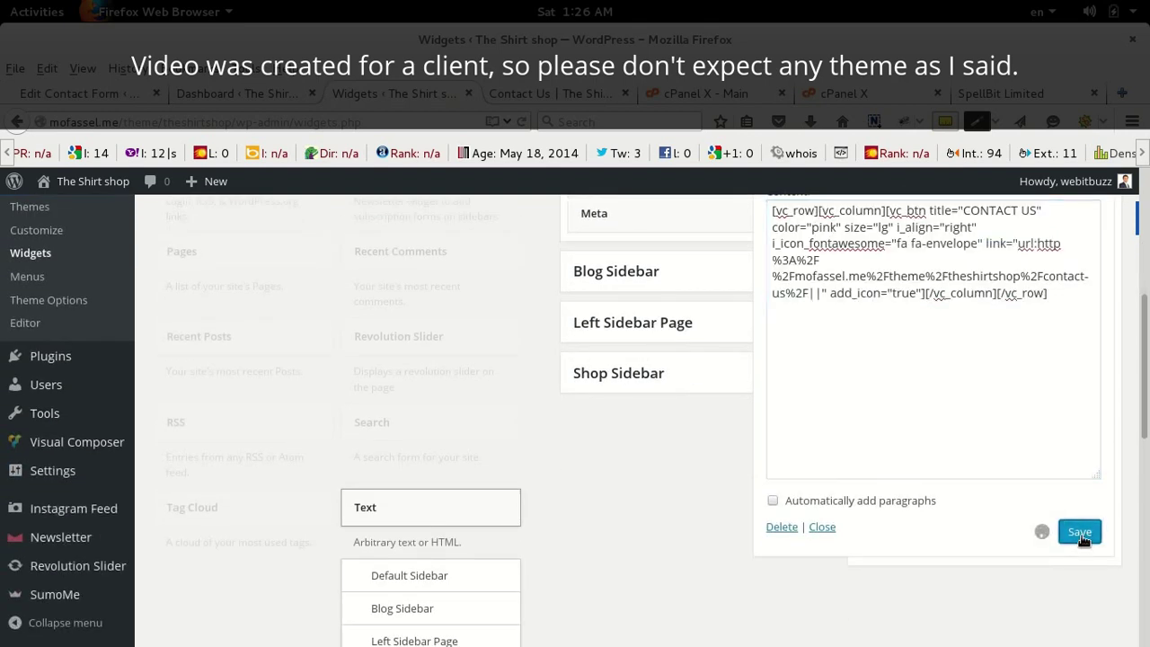
Return to the browser tab with the contact form and open the list of all pages there.
{"action": "left_click", "coordinate": [547, 92]}
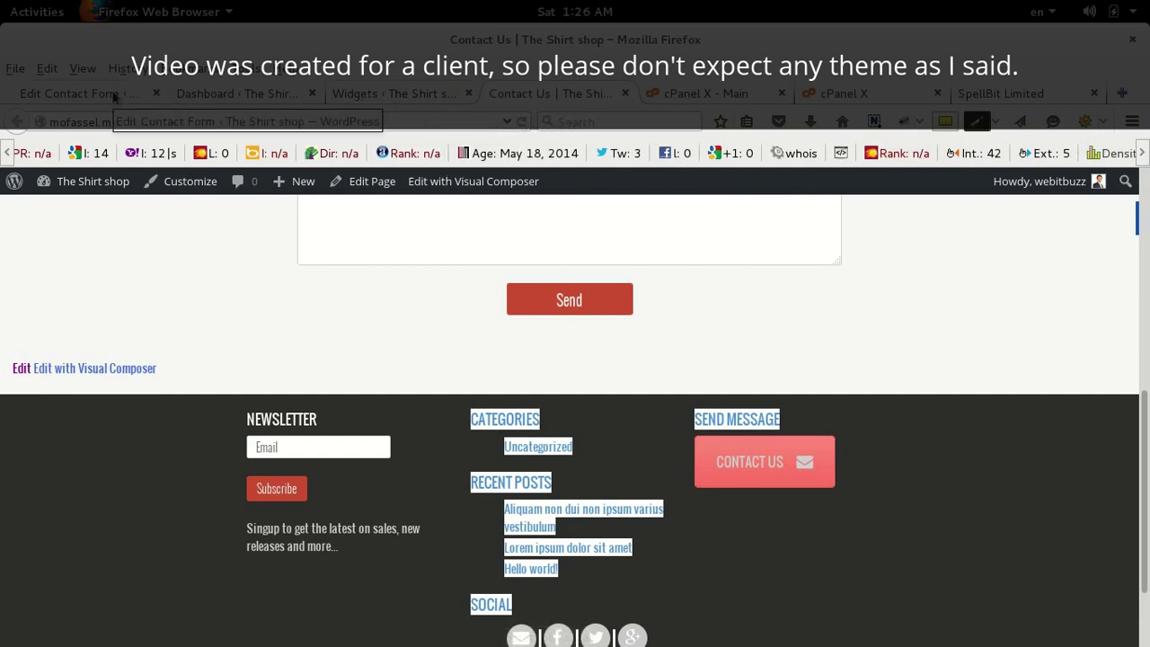
{"action": "left_click", "coordinate": [395, 93]}
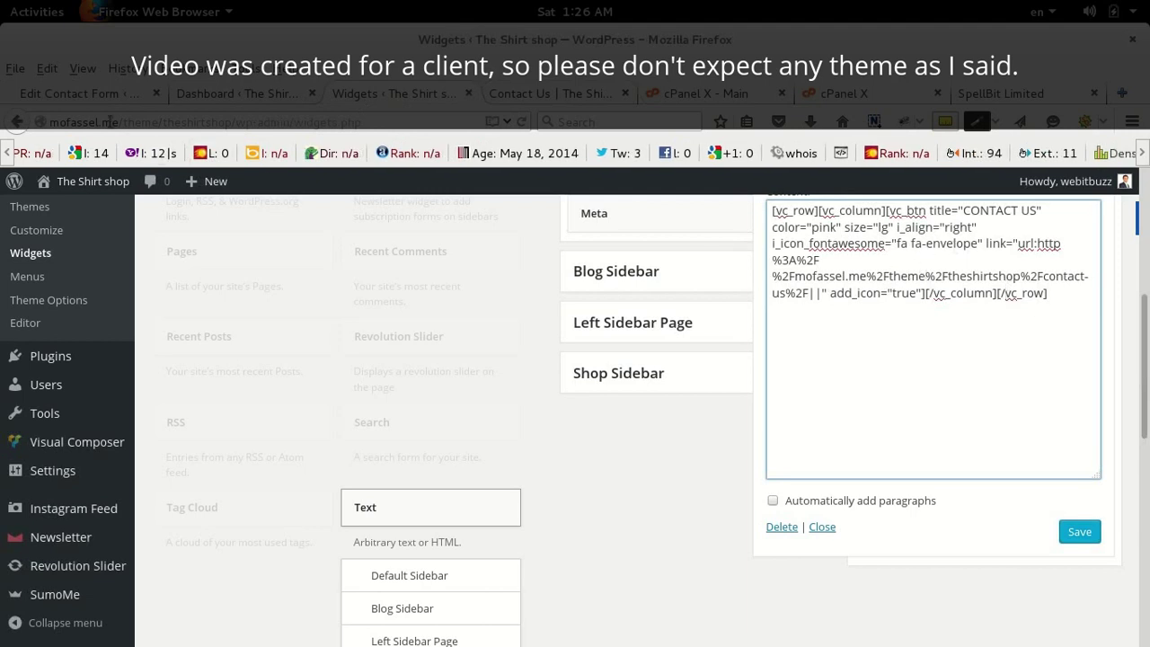
{"action": "left_click", "coordinate": [105, 96]}
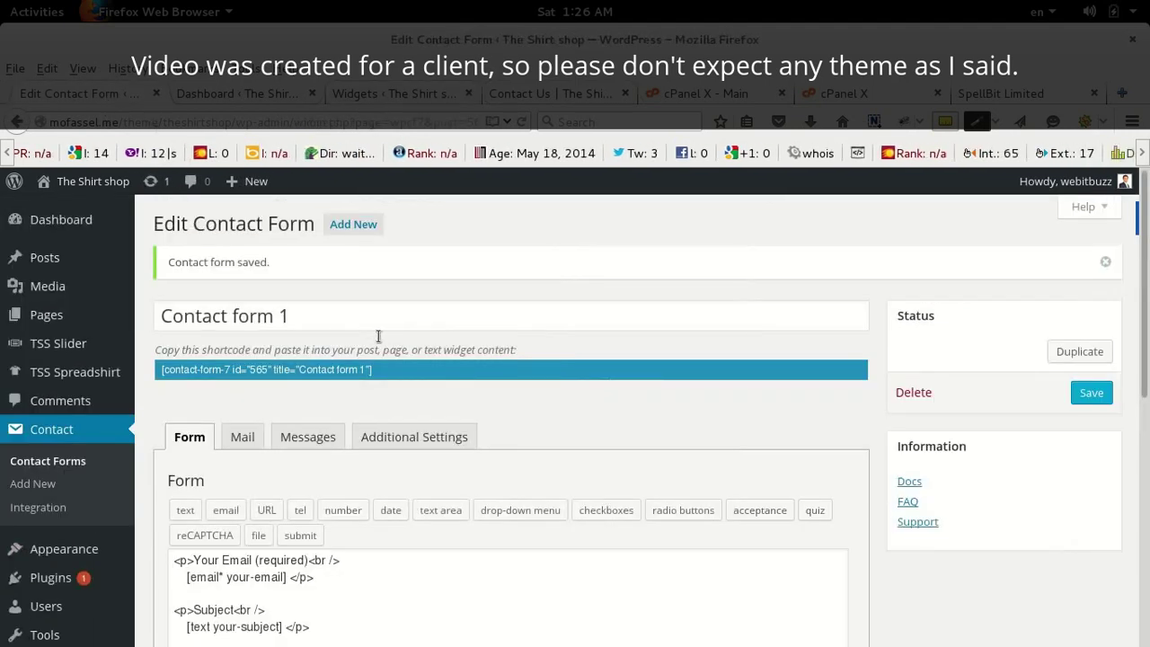
{"action": "scroll", "coordinate": [376, 334], "scroll_direction": "down", "scroll_amount": 2}
{"action": "scroll", "coordinate": [72, 270], "scroll_direction": "up", "scroll_amount": 2}
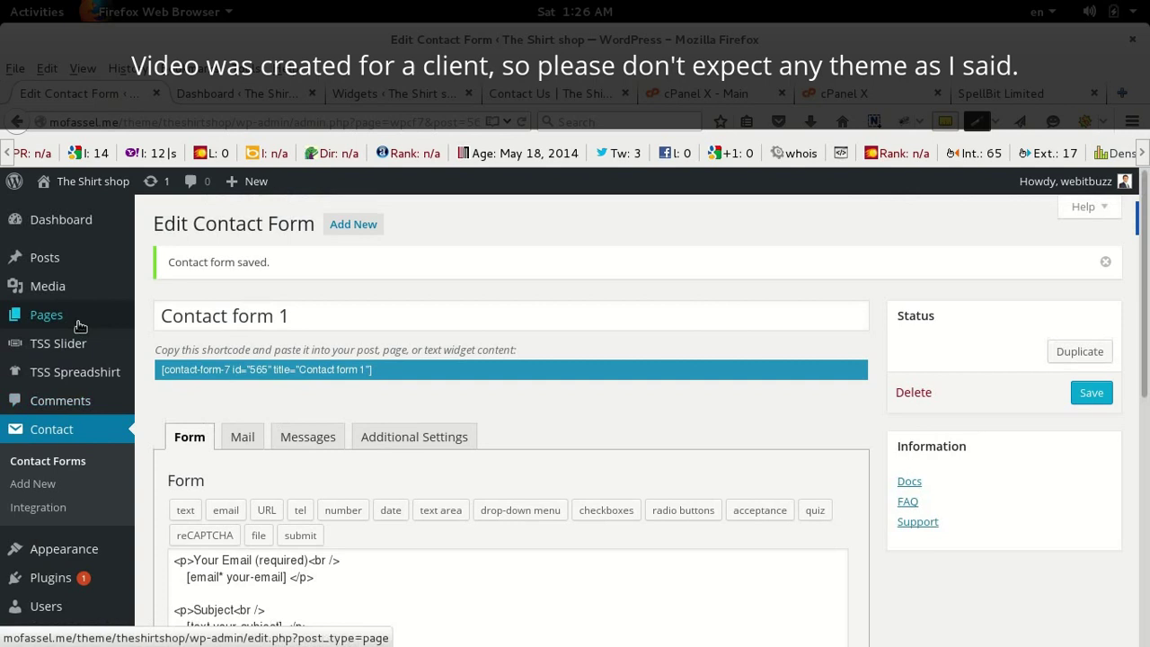
{"action": "mouse_move", "coordinate": [72, 333]}
{"action": "left_click", "coordinate": [179, 316]}
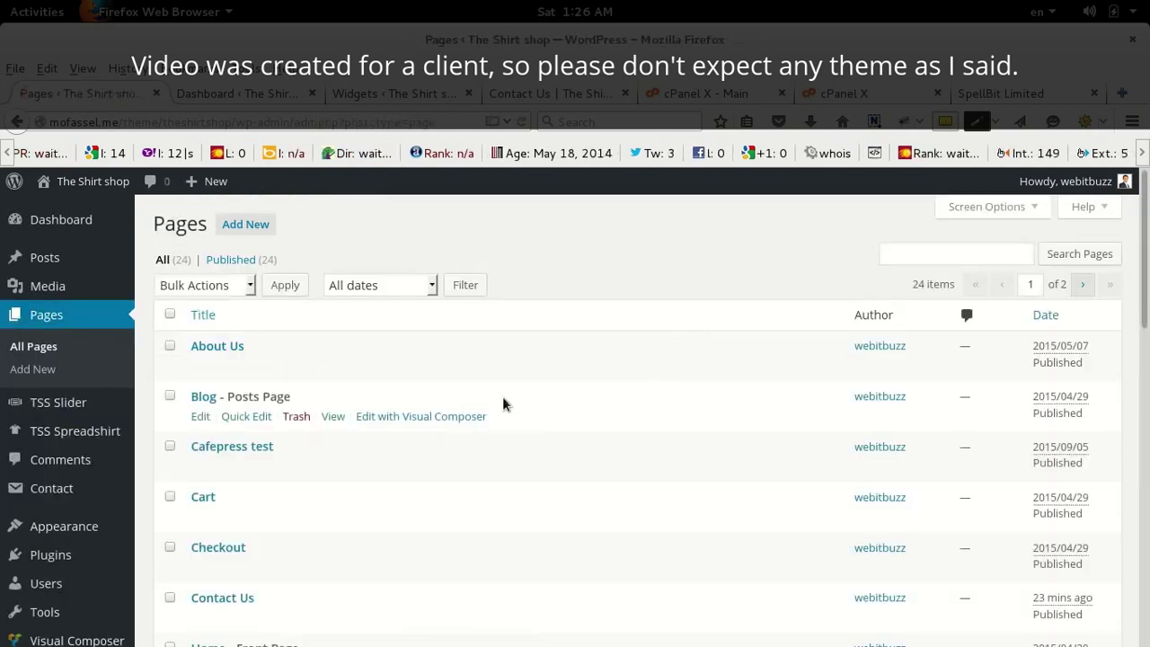
Open the Social Test page for editing and switch it to Visual Composer's backend editor.
{"action": "scroll", "coordinate": [327, 403], "scroll_direction": "down", "scroll_amount": 1}
{"action": "scroll", "coordinate": [326, 404], "scroll_direction": "down", "scroll_amount": 4}
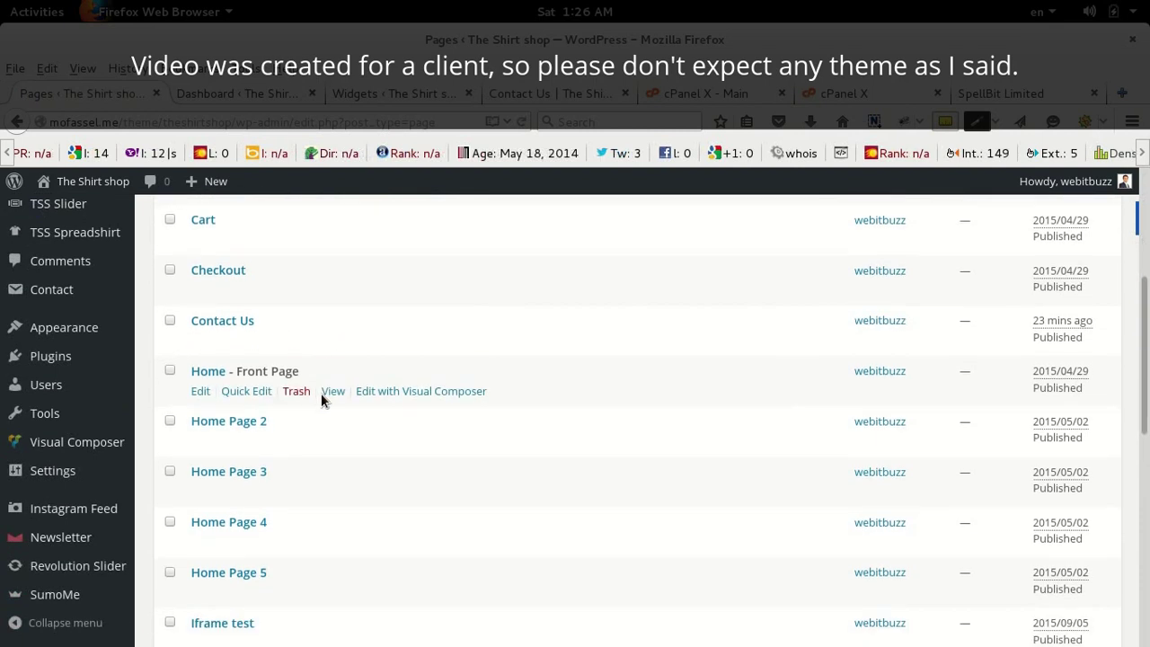
{"action": "scroll", "coordinate": [249, 398], "scroll_direction": "down", "scroll_amount": 5}
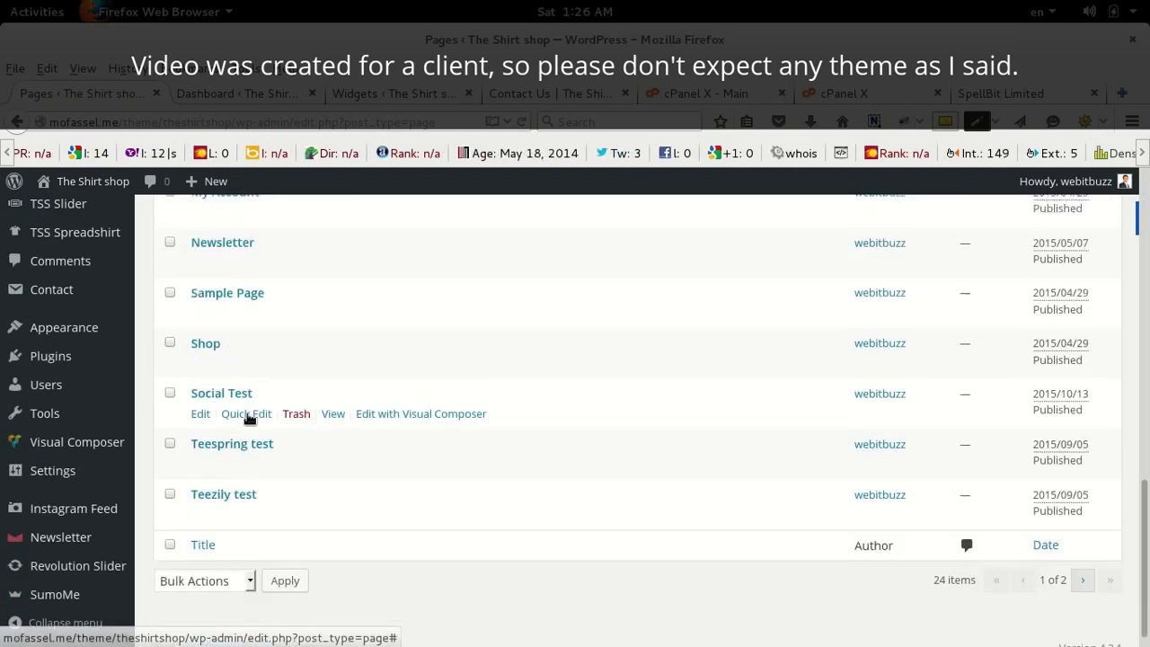
{"action": "left_click", "coordinate": [200, 414]}
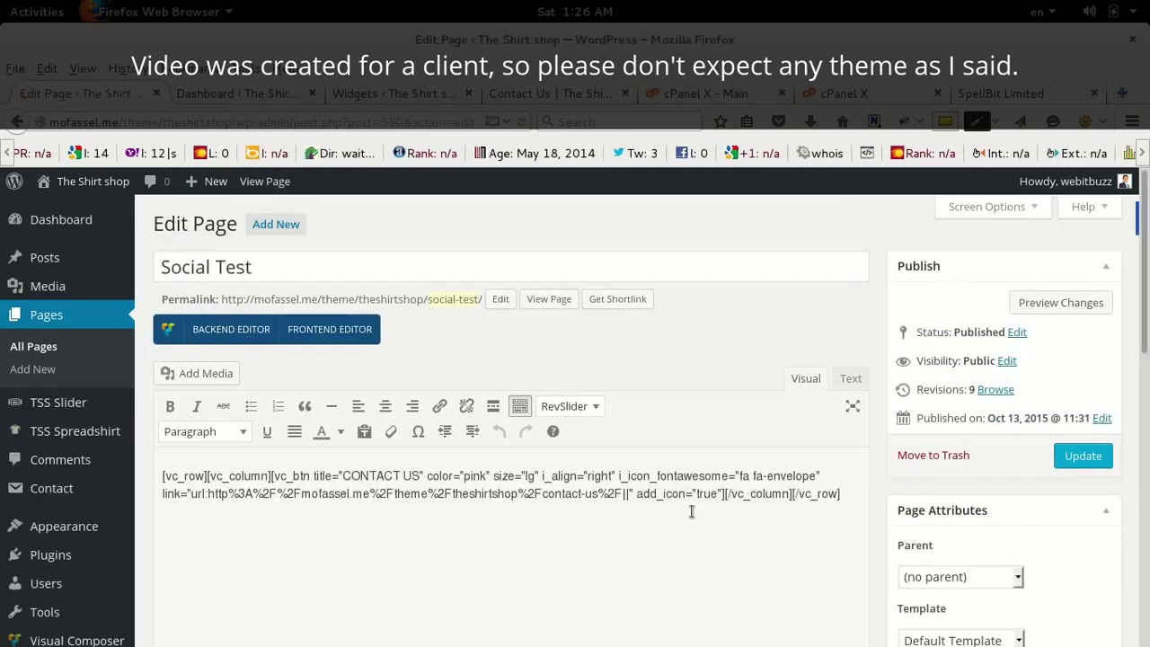
{"action": "left_click", "coordinate": [231, 329]}
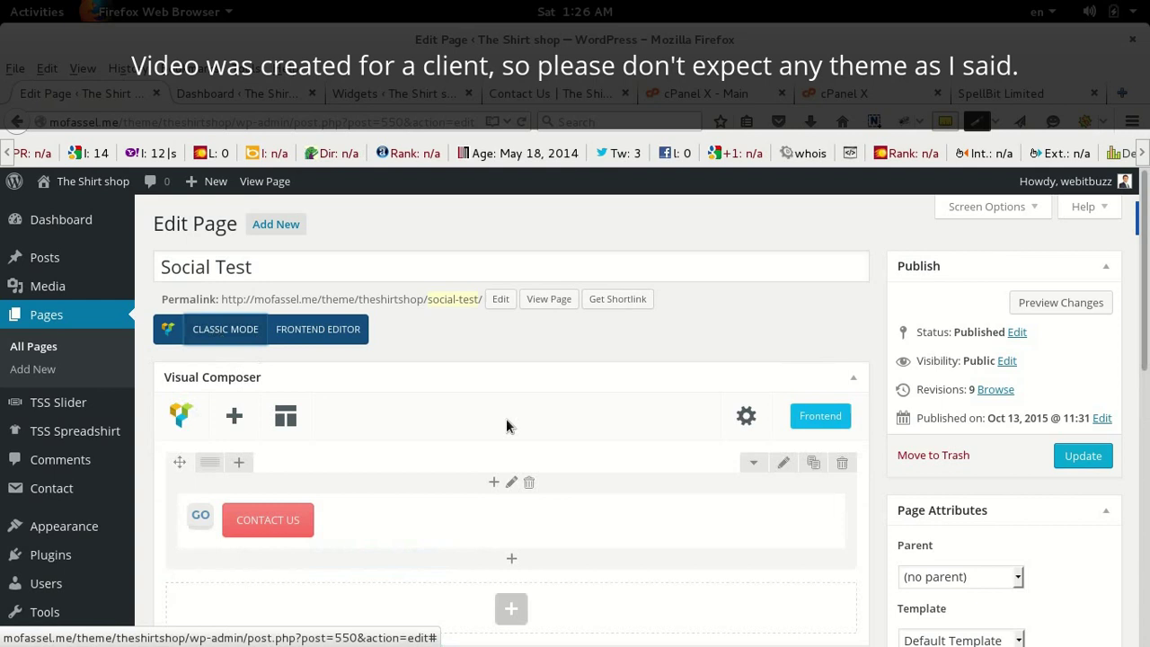
Delete the existing row that holds the CONTACT US button from the Social Test page.
{"action": "mouse_move", "coordinate": [545, 516]}
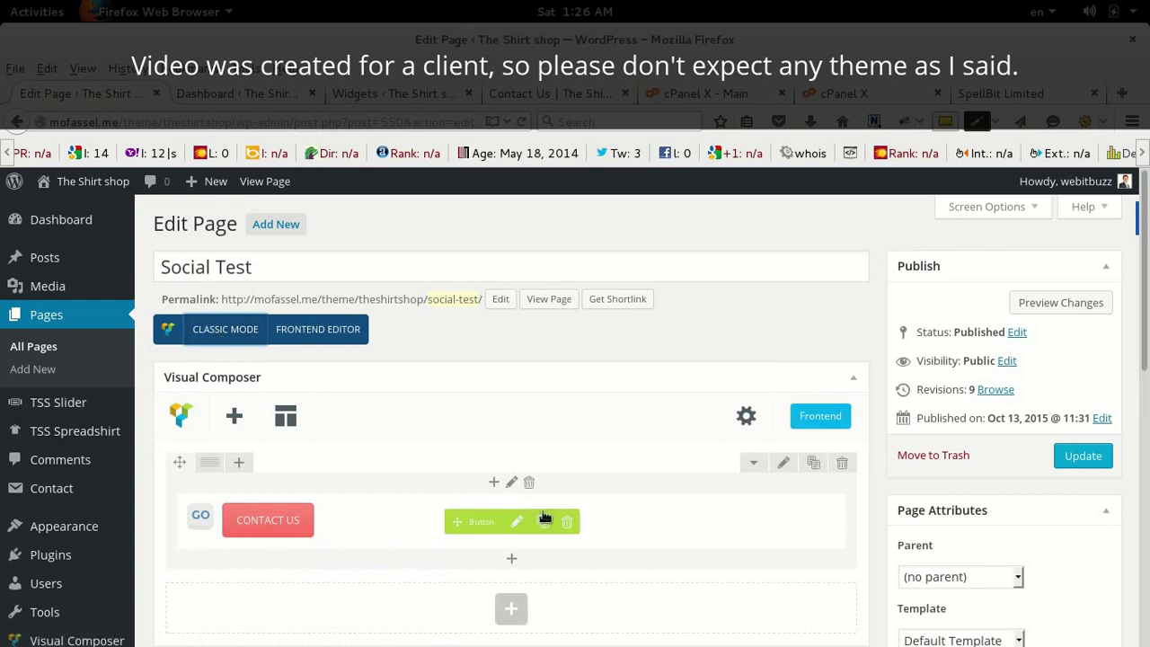
{"action": "left_click", "coordinate": [841, 464]}
{"action": "left_click", "coordinate": [629, 402]}
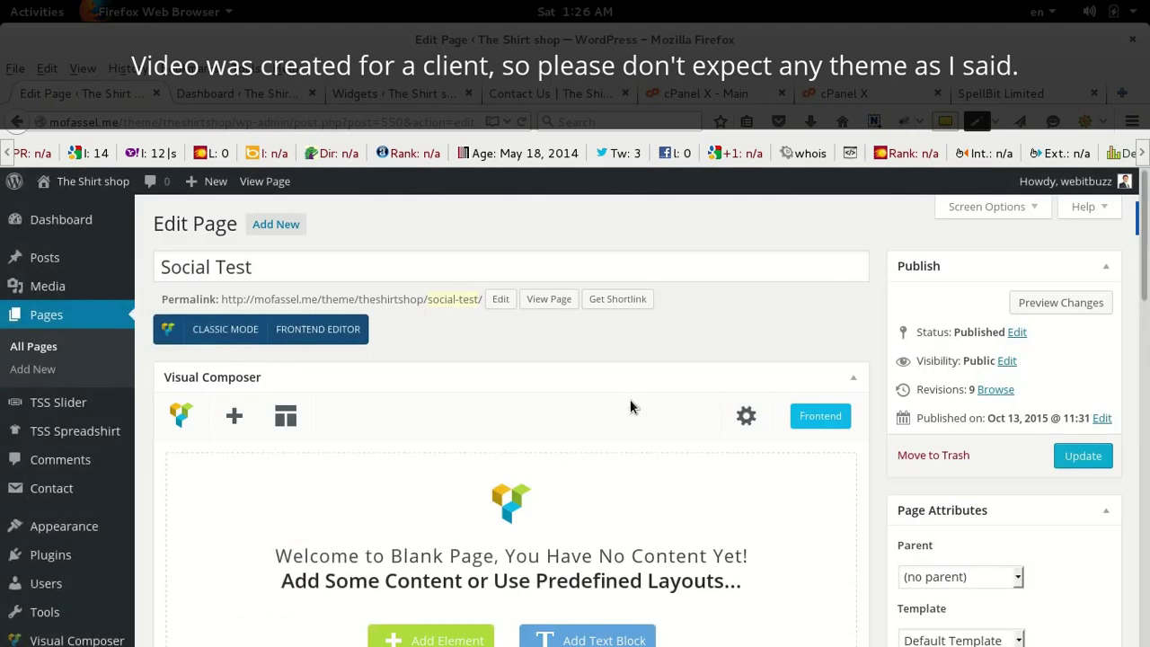
Add a Button element to the blank page and set its text to "CONTACT US".
{"action": "scroll", "coordinate": [630, 414], "scroll_direction": "down", "scroll_amount": 4}
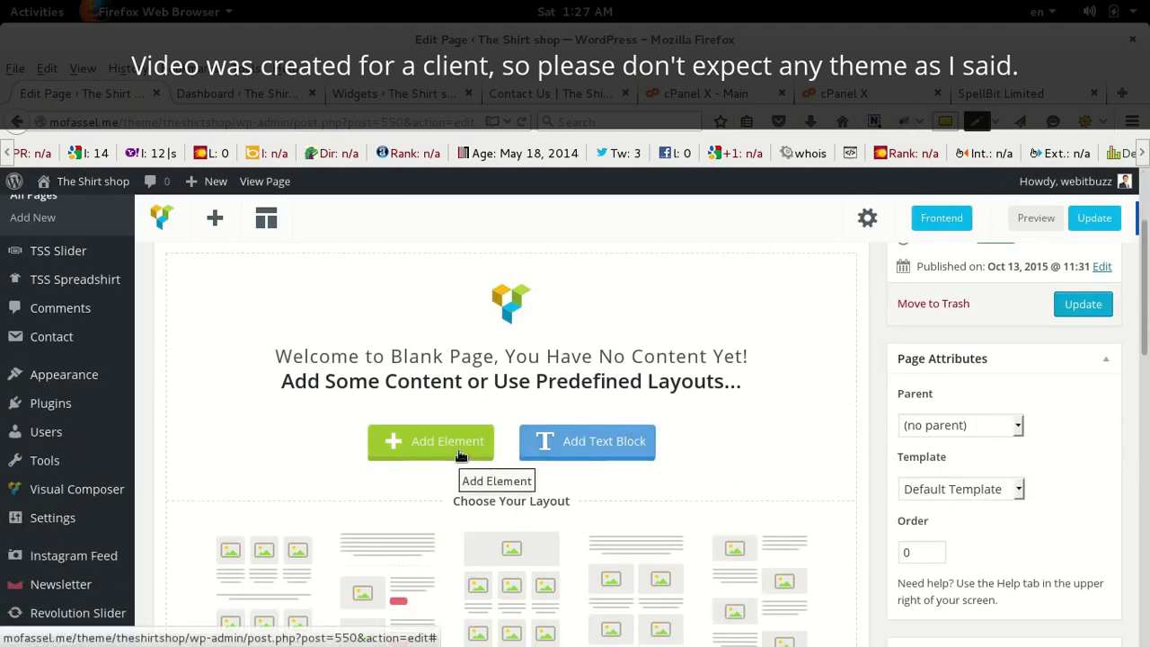
{"action": "left_click", "coordinate": [461, 454]}
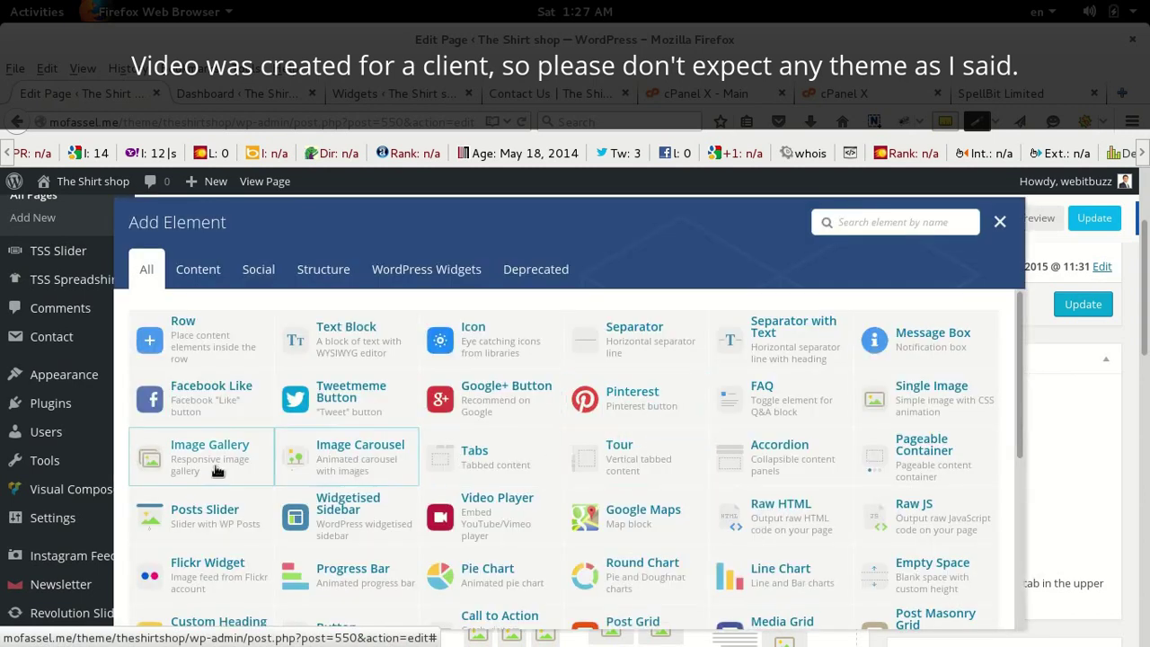
{"action": "scroll", "coordinate": [374, 499], "scroll_direction": "down", "scroll_amount": 3}
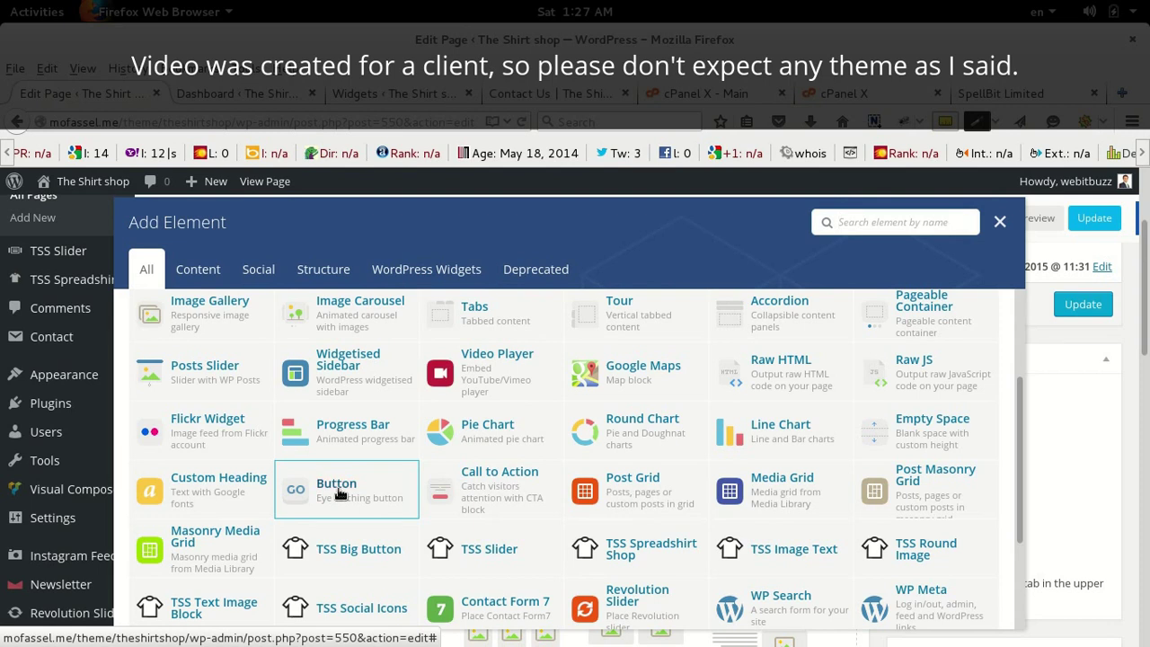
{"action": "left_click", "coordinate": [340, 494]}
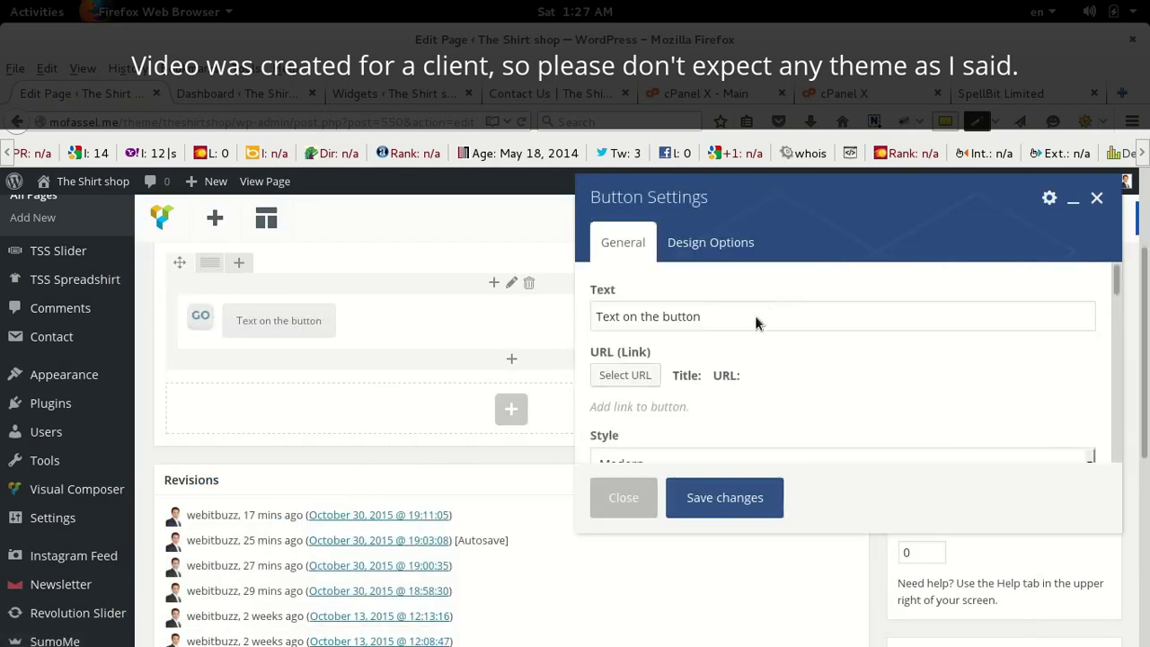
{"action": "left_click", "coordinate": [710, 316]}
{"action": "left_click_drag", "start_coordinate": [710, 315], "coordinate": [476, 294]}
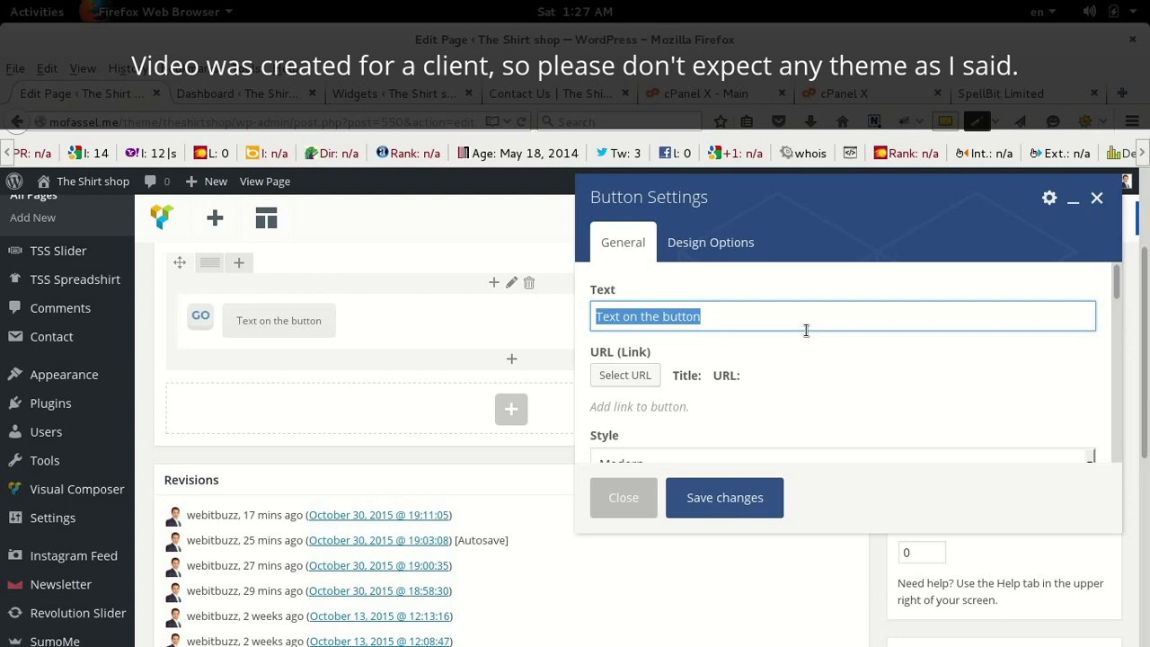
{"action": "type", "text": "CONTACT US"}
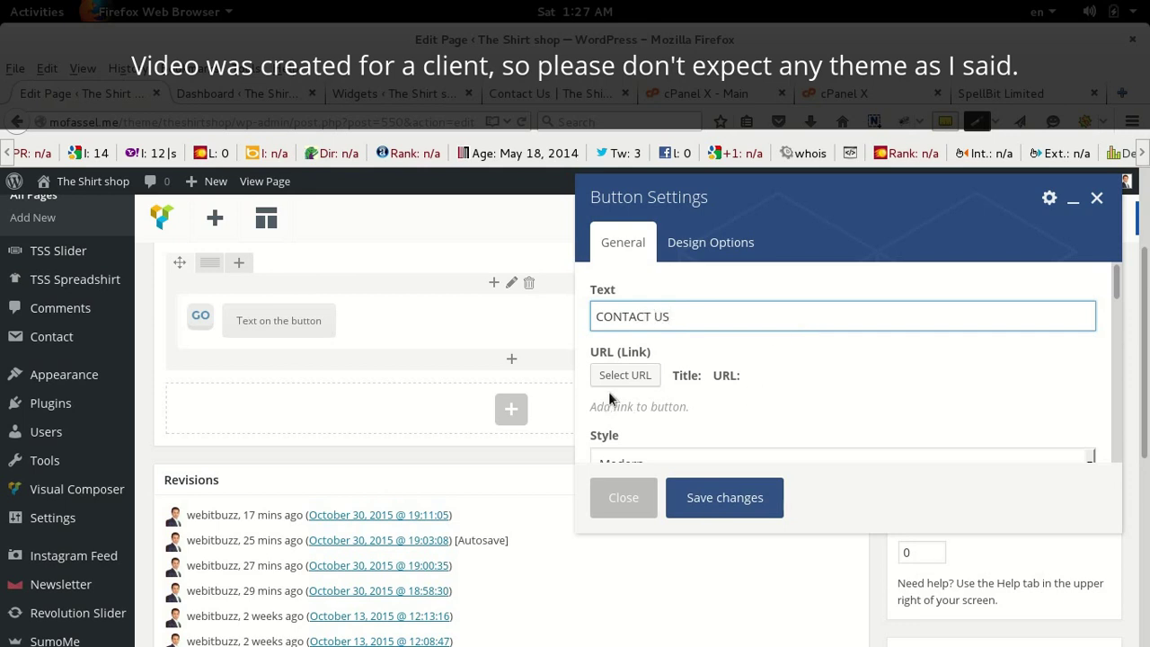
Link the button to the existing Contact Us page.
{"action": "left_click", "coordinate": [632, 376]}
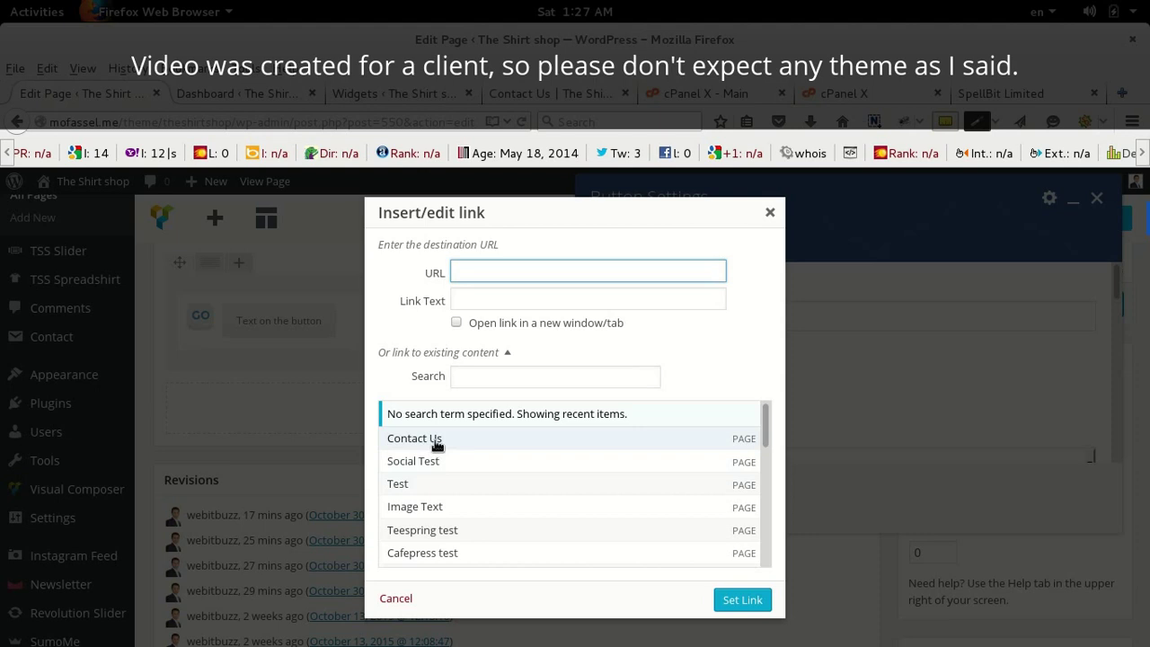
{"action": "left_click", "coordinate": [492, 355]}
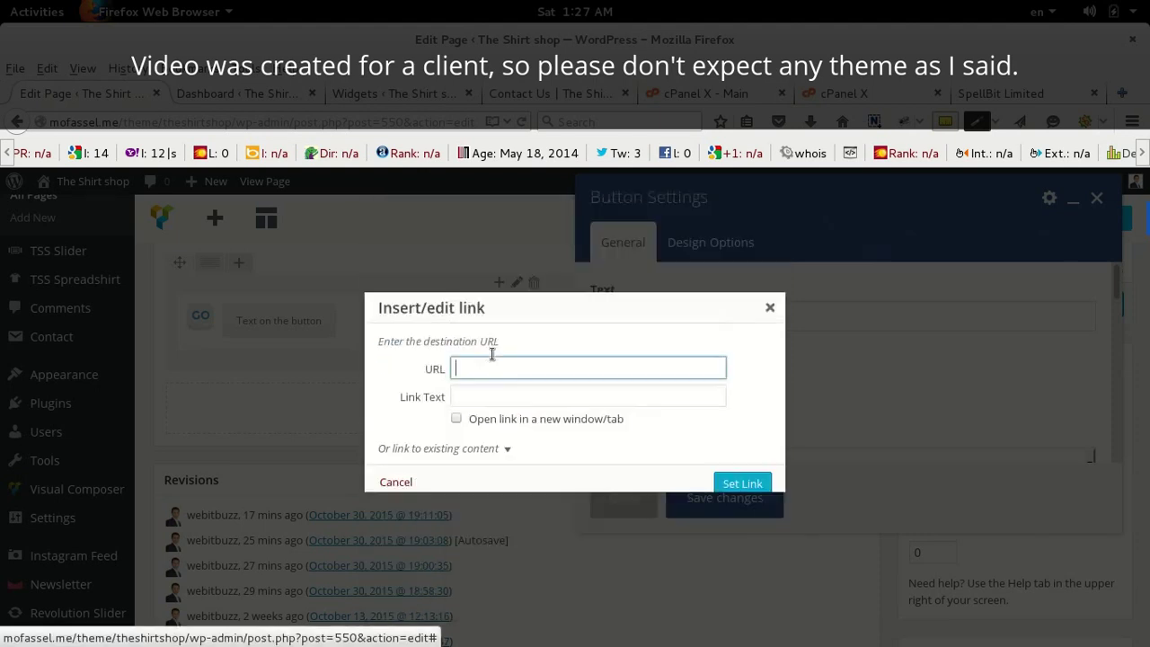
{"action": "left_click", "coordinate": [507, 460]}
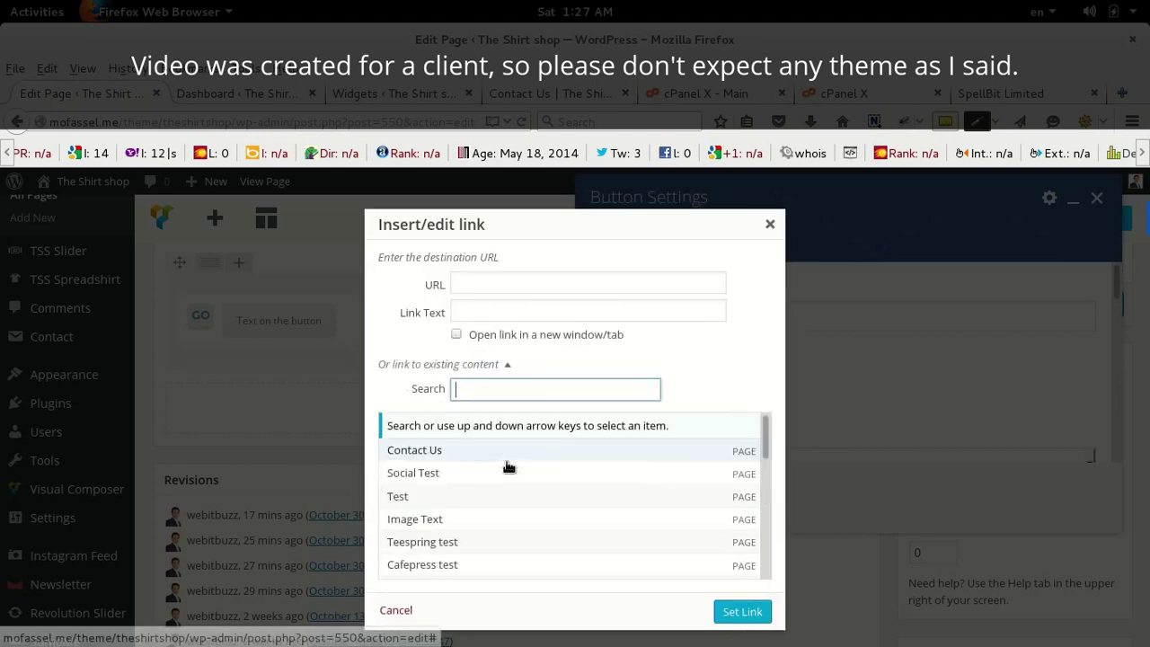
{"action": "left_click", "coordinate": [435, 440]}
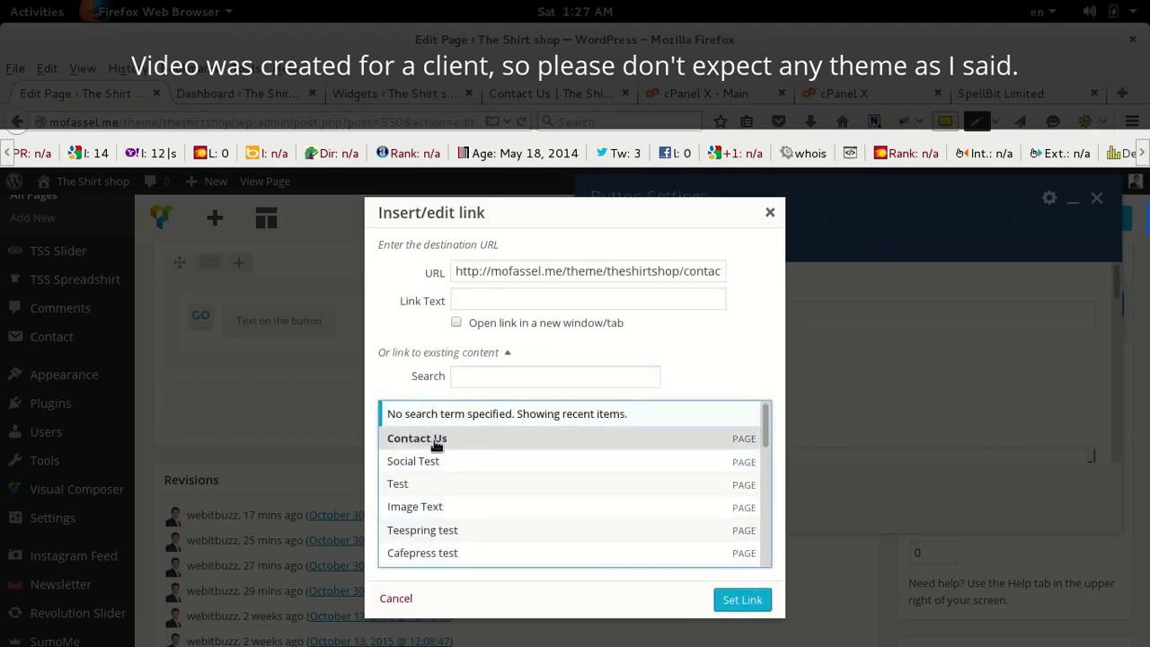
{"action": "left_click", "coordinate": [742, 601]}
Set the button's color to Pink, keeping the Modern style and Normal size.
{"action": "scroll", "coordinate": [731, 386], "scroll_direction": "down", "scroll_amount": 3}
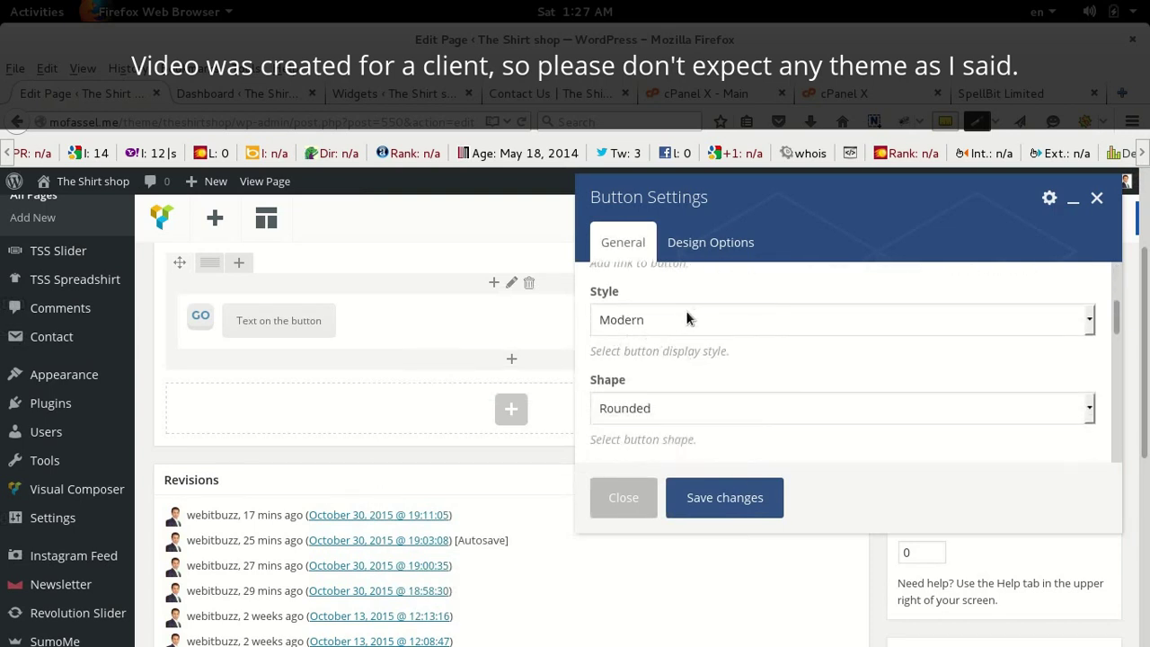
{"action": "left_click", "coordinate": [650, 322]}
{"action": "left_click", "coordinate": [649, 321]}
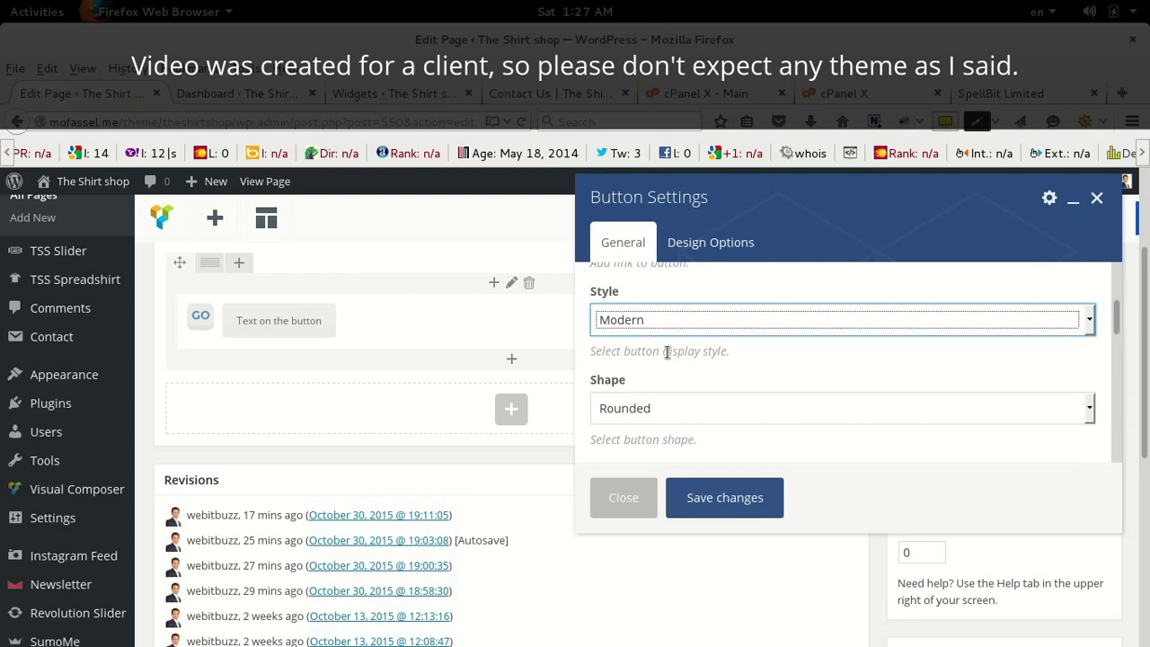
{"action": "scroll", "coordinate": [668, 352], "scroll_direction": "down", "scroll_amount": 2}
{"action": "scroll", "coordinate": [699, 388], "scroll_direction": "down", "scroll_amount": 2}
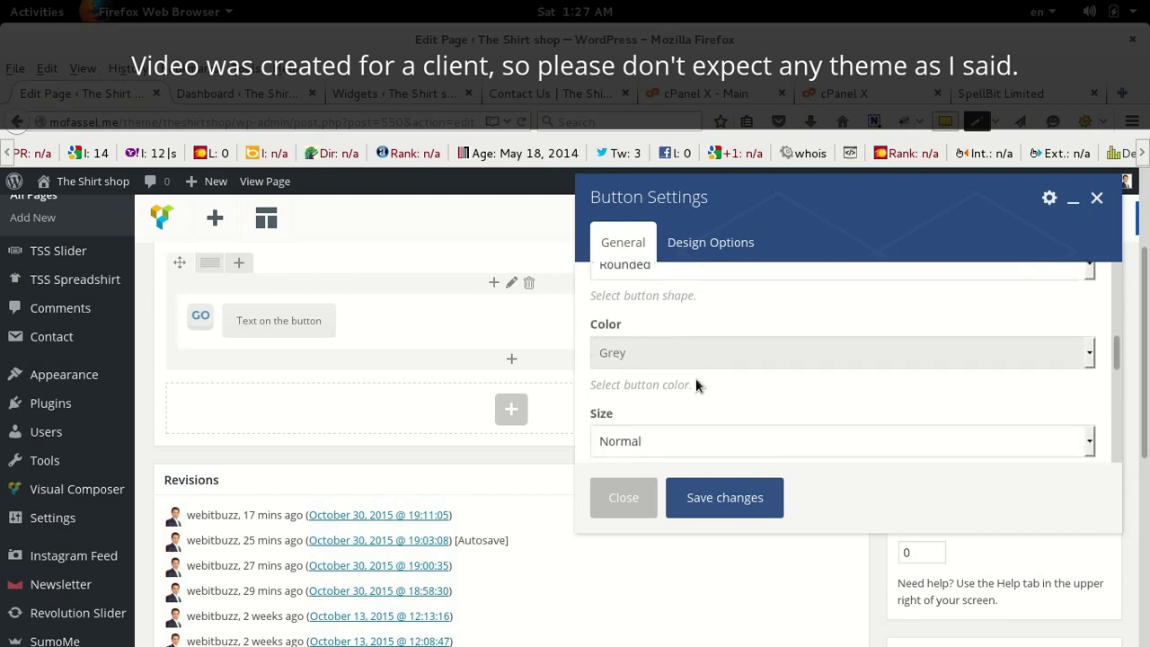
{"action": "left_click", "coordinate": [681, 355]}
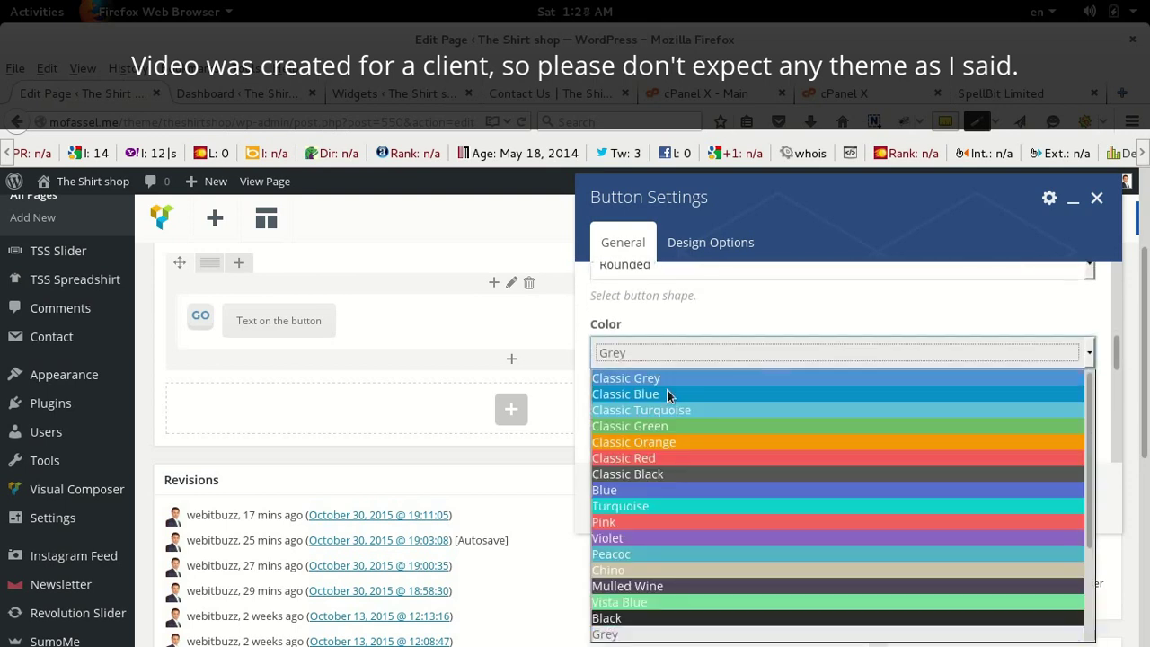
{"action": "left_click", "coordinate": [627, 522]}
{"action": "scroll", "coordinate": [674, 395], "scroll_direction": "down", "scroll_amount": 2}
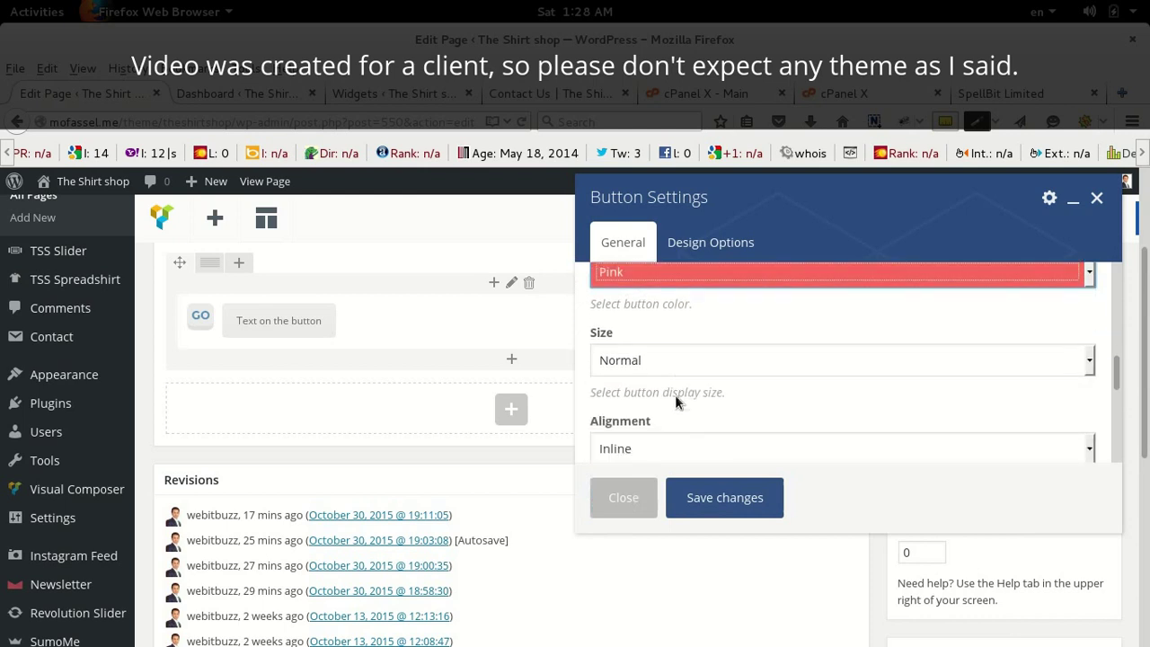
{"action": "left_click", "coordinate": [675, 358]}
{"action": "left_click", "coordinate": [647, 417]}
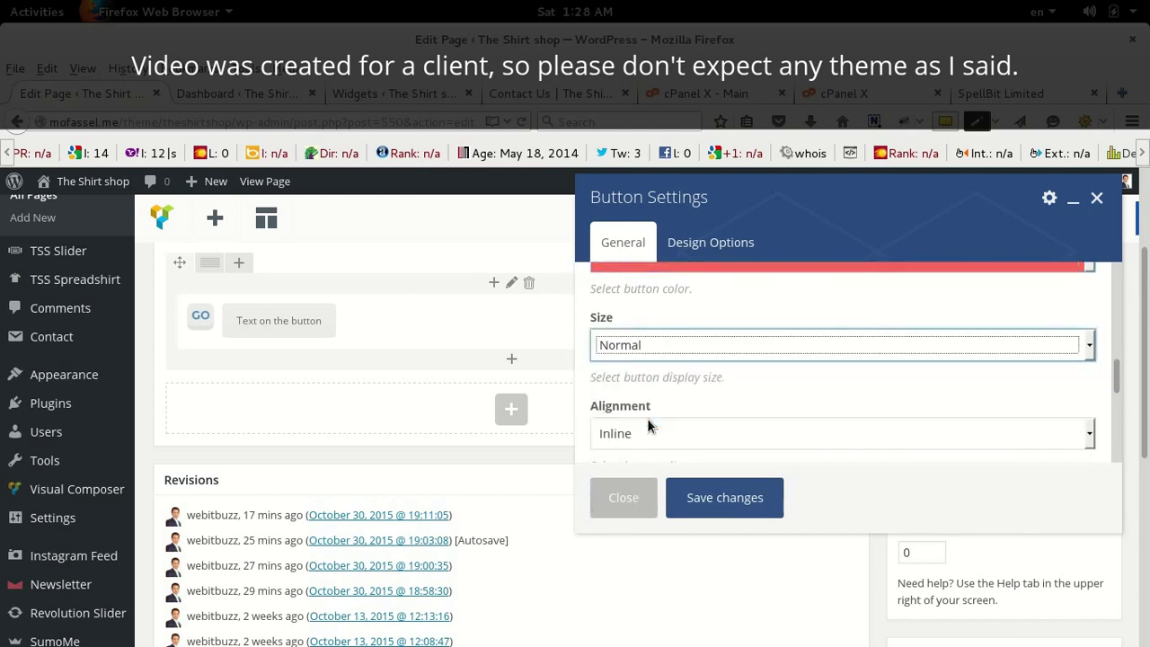
Check the live footer's contact button, then enable an icon on the new button and align it Right.
{"action": "scroll", "coordinate": [741, 370], "scroll_direction": "down", "scroll_amount": 2}
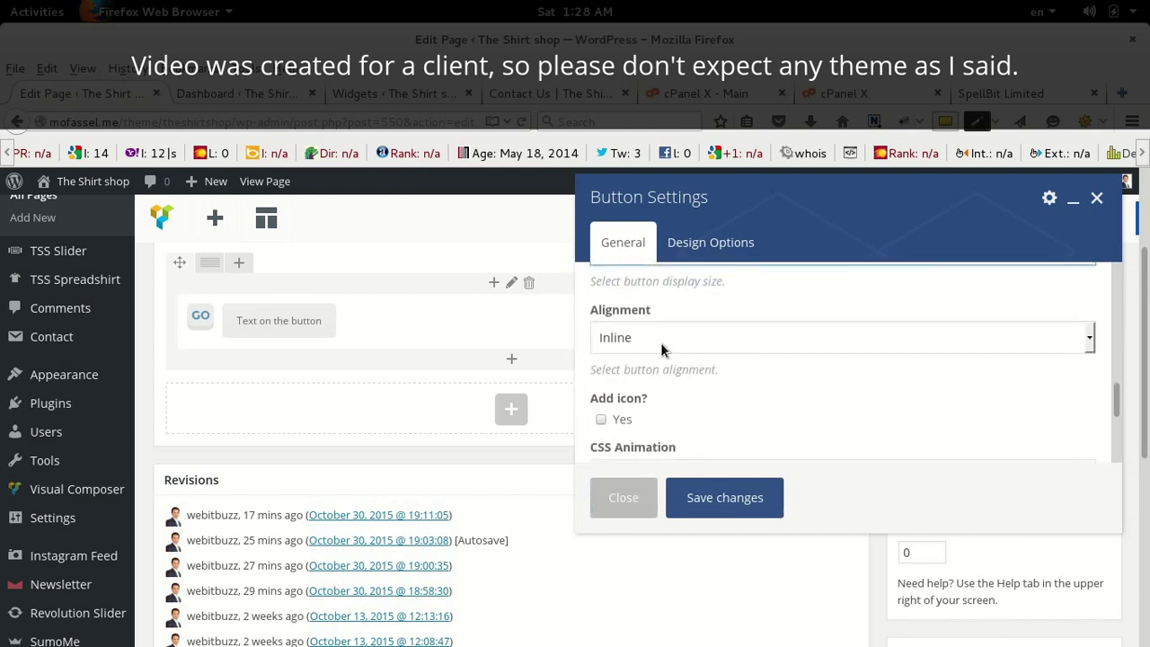
{"action": "scroll", "coordinate": [666, 369], "scroll_direction": "down", "scroll_amount": 1}
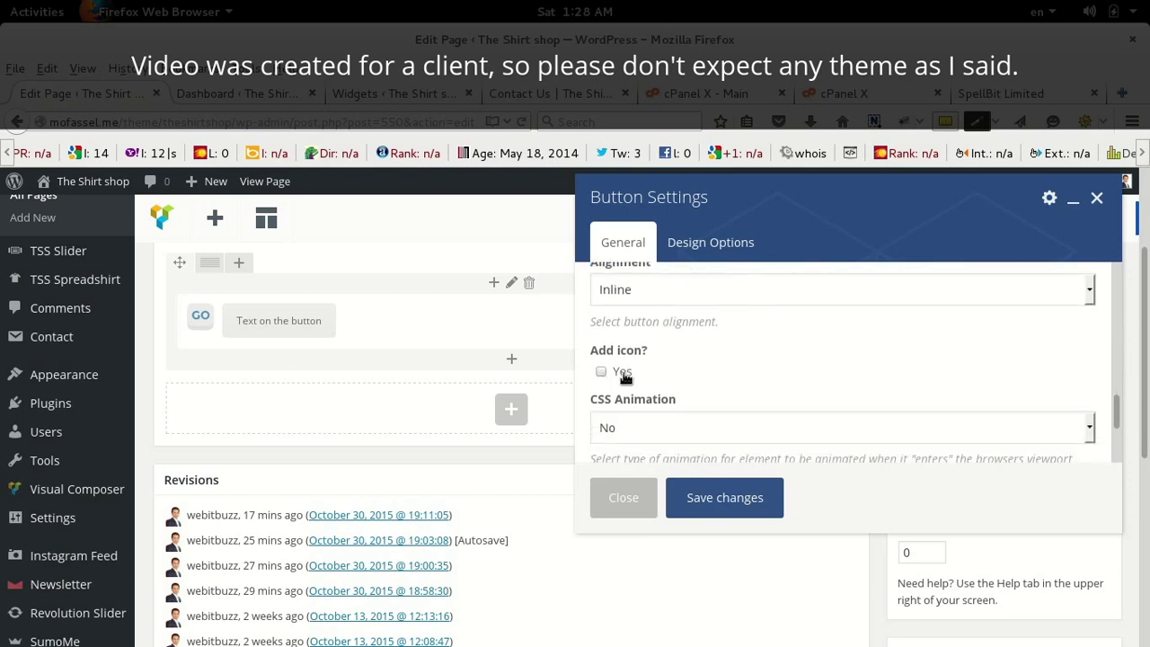
{"action": "left_click", "coordinate": [590, 92]}
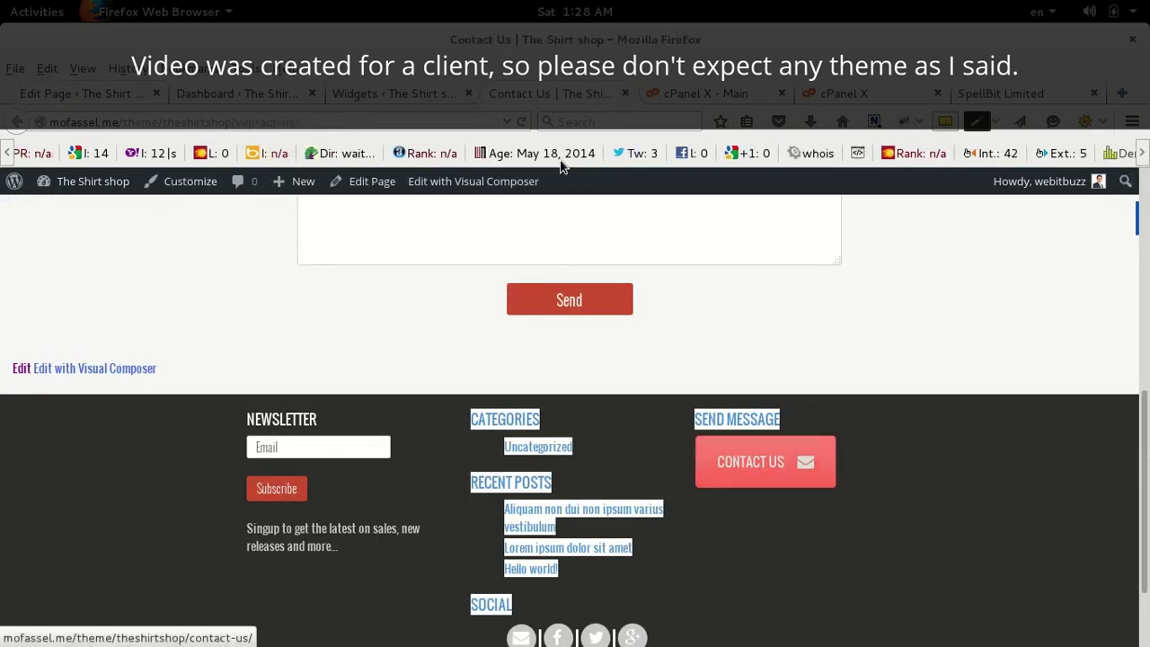
{"action": "left_click", "coordinate": [141, 97]}
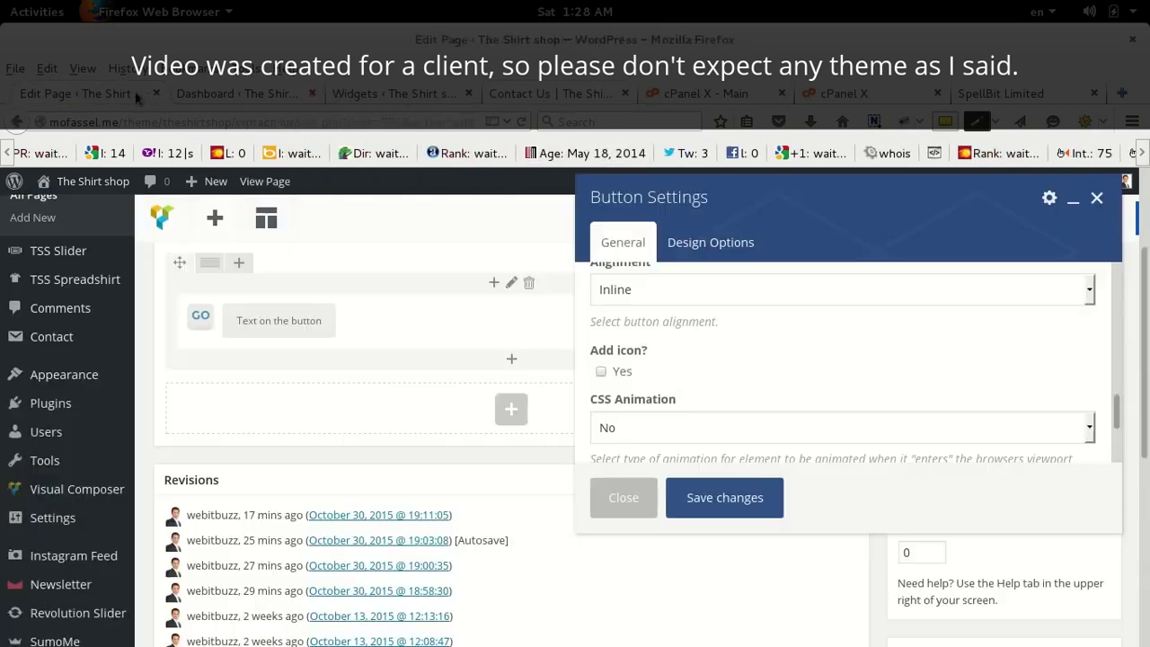
{"action": "left_click", "coordinate": [602, 373]}
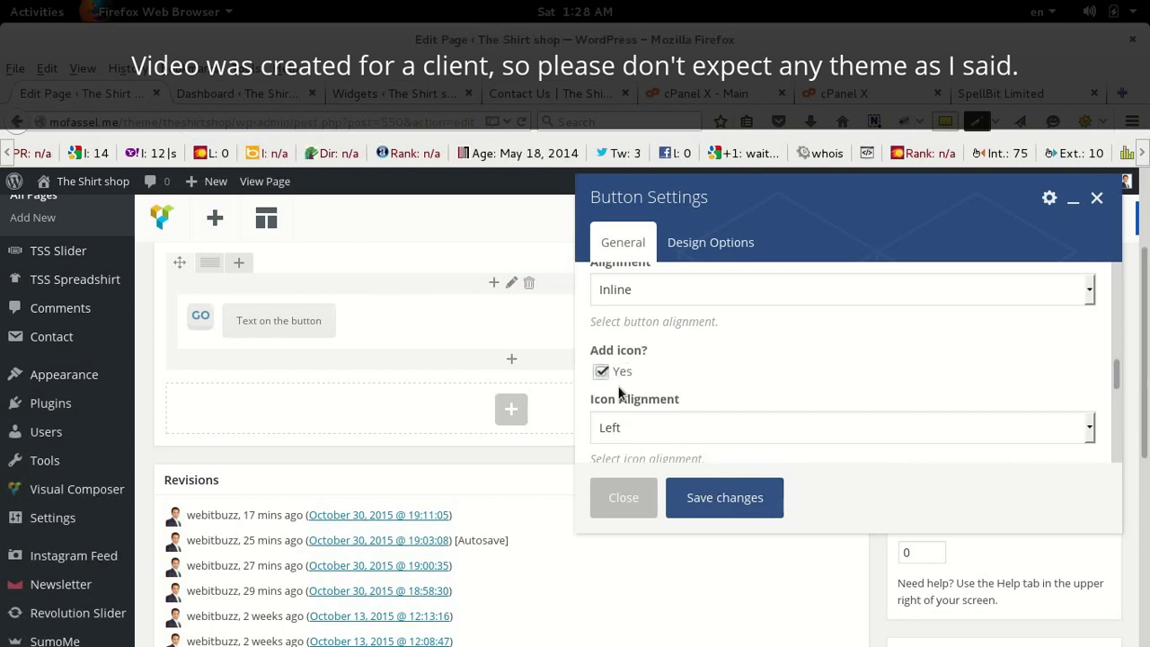
{"action": "scroll", "coordinate": [661, 355], "scroll_direction": "down", "scroll_amount": 2}
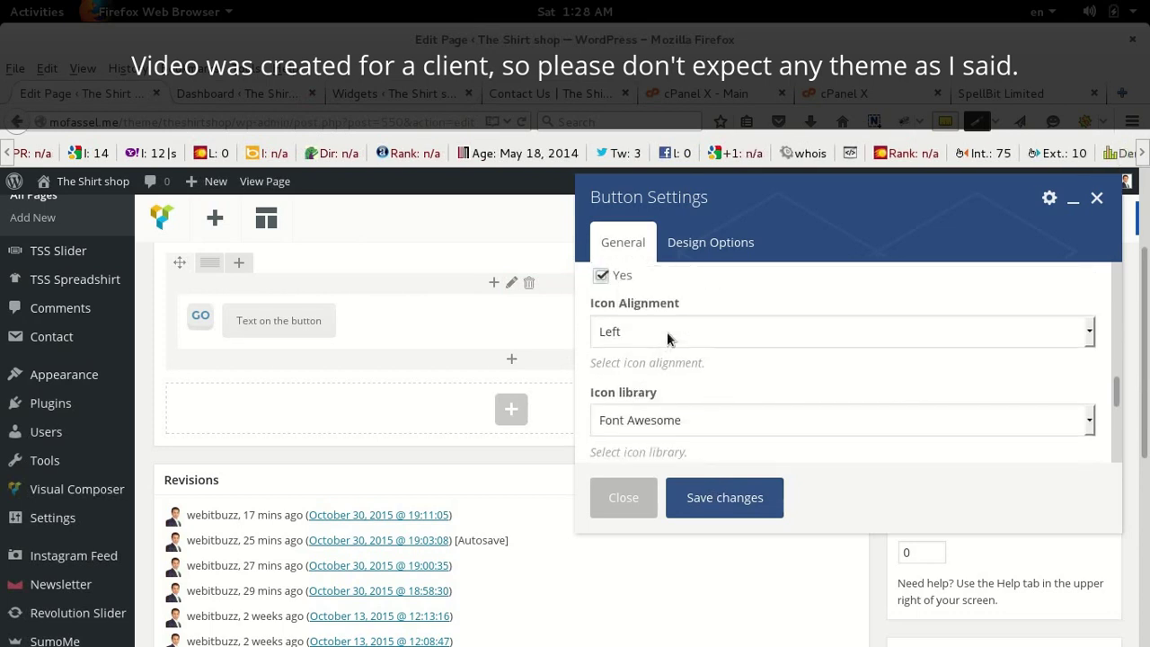
{"action": "left_click", "coordinate": [667, 332]}
{"action": "left_click", "coordinate": [640, 373]}
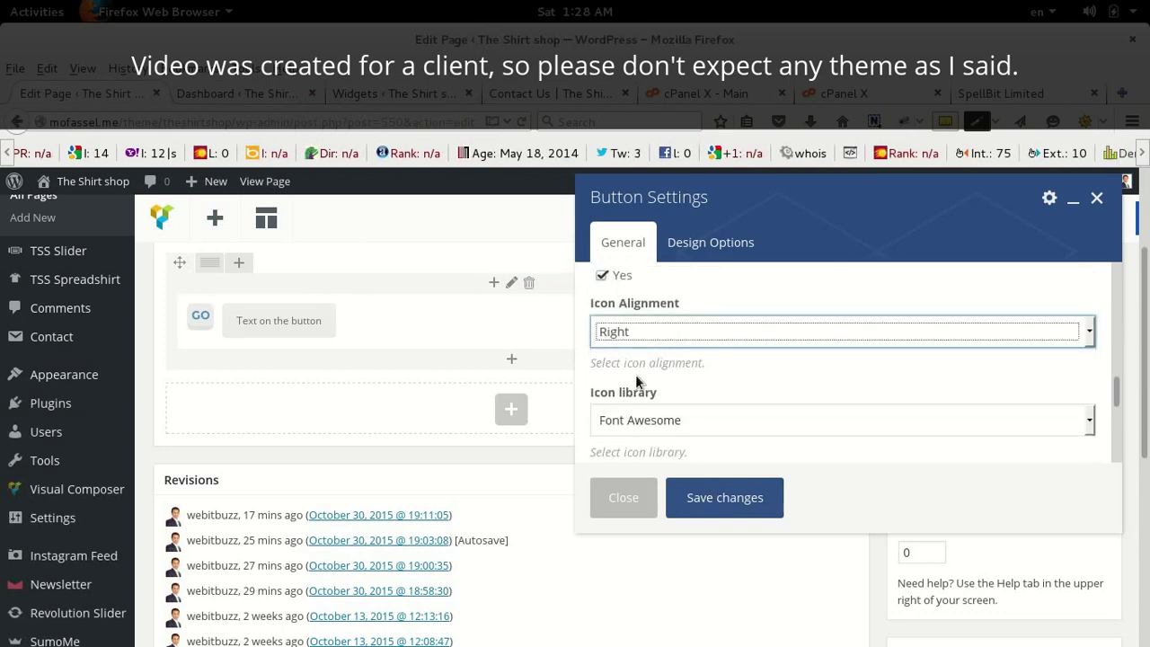
Choose the solid envelope icon from the Font Awesome library for the button and save the button settings.
{"action": "scroll", "coordinate": [657, 376], "scroll_direction": "down", "scroll_amount": 1}
{"action": "scroll", "coordinate": [656, 375], "scroll_direction": "down", "scroll_amount": 2}
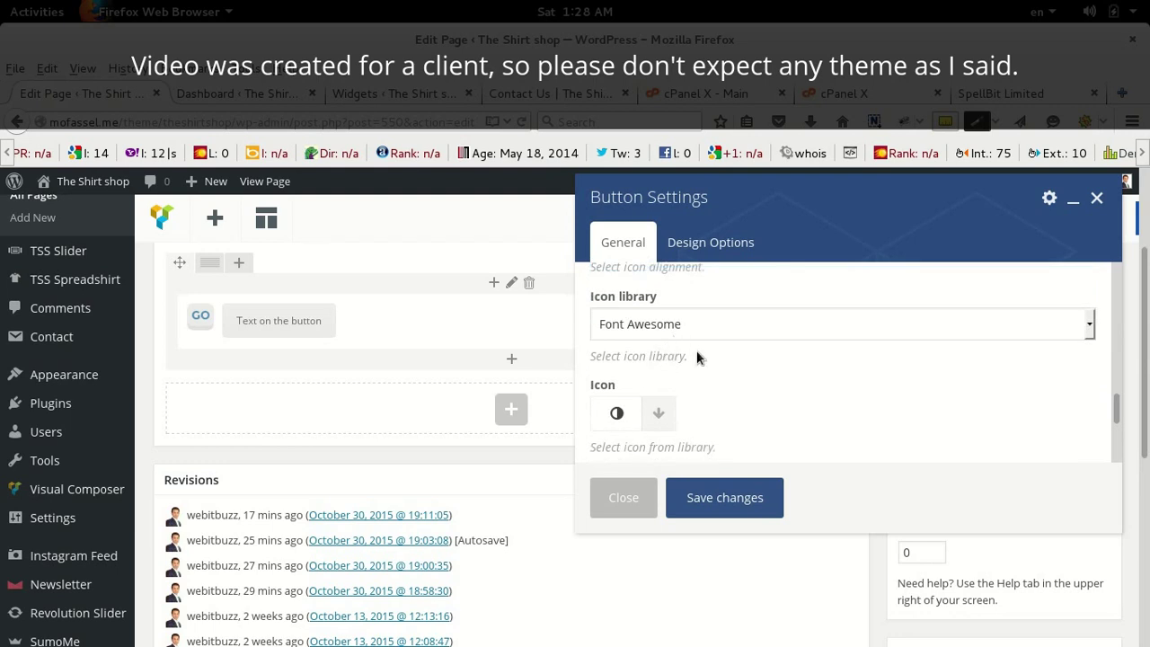
{"action": "scroll", "coordinate": [696, 357], "scroll_direction": "down", "scroll_amount": 2}
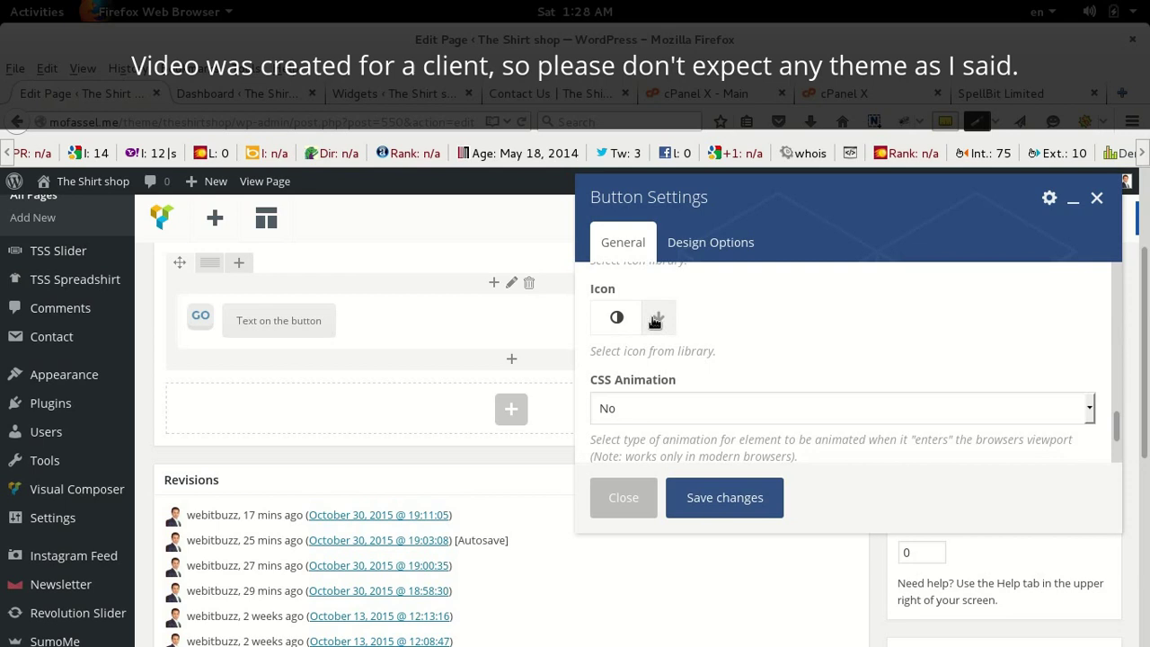
{"action": "scroll", "coordinate": [657, 321], "scroll_direction": "down", "scroll_amount": 1}
{"action": "scroll", "coordinate": [659, 322], "scroll_direction": "up", "scroll_amount": 1}
{"action": "left_click", "coordinate": [659, 321]}
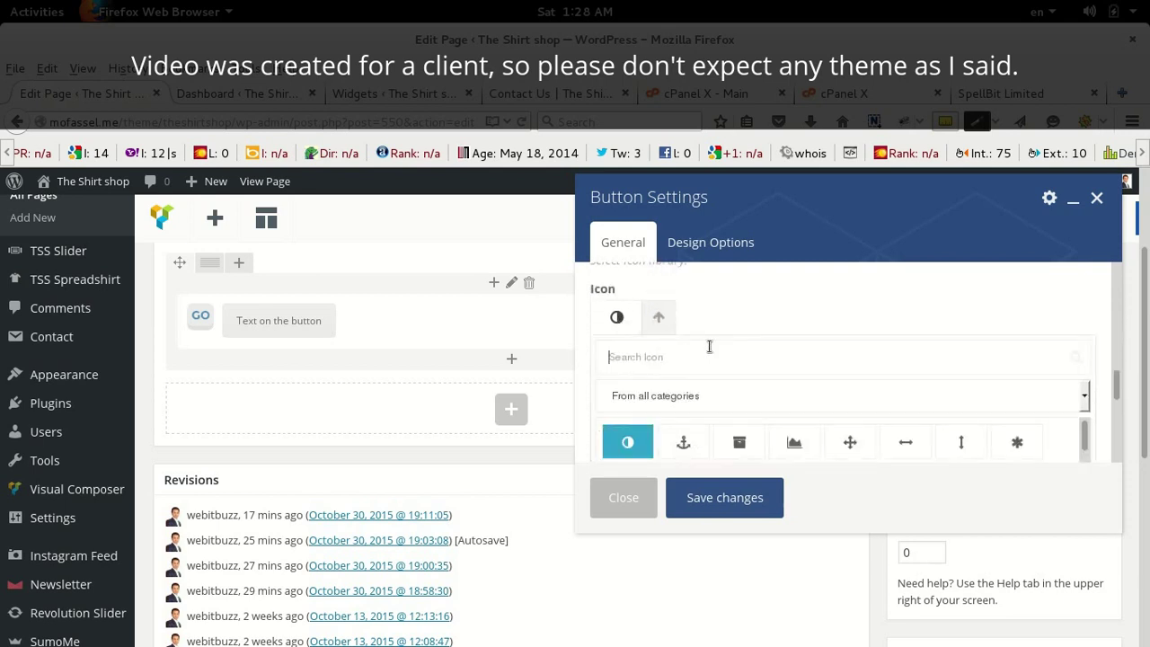
{"action": "scroll", "coordinate": [709, 346], "scroll_direction": "down", "scroll_amount": 5}
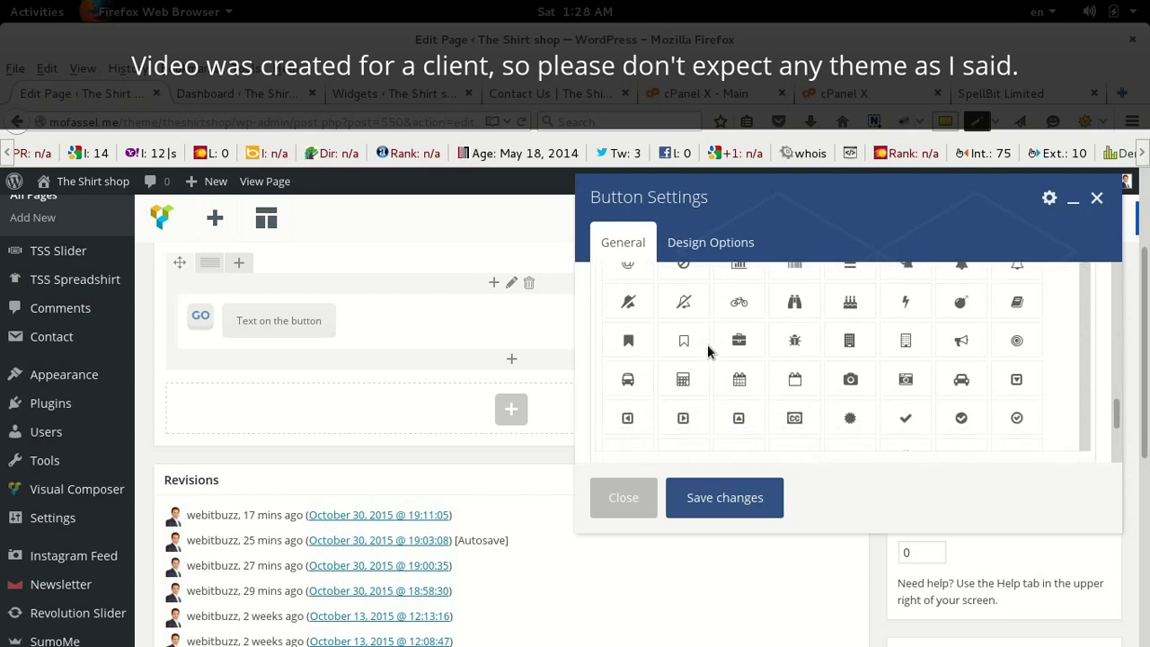
{"action": "scroll", "coordinate": [707, 350], "scroll_direction": "down", "scroll_amount": 1}
{"action": "scroll", "coordinate": [889, 369], "scroll_direction": "up", "scroll_amount": 1}
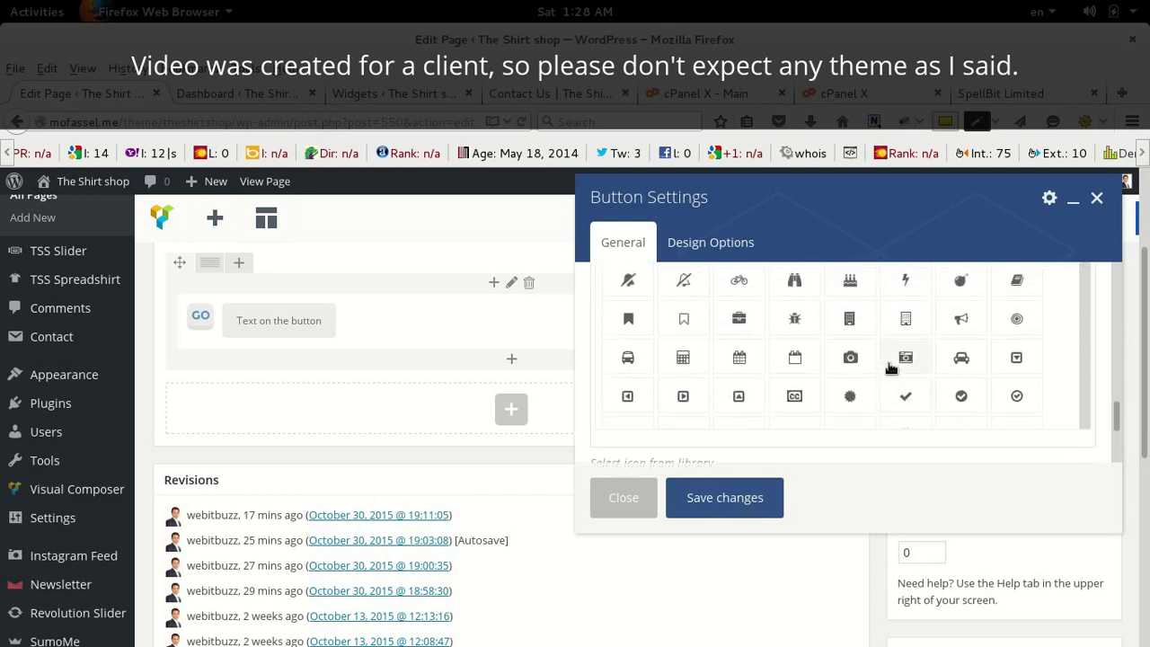
{"action": "scroll", "coordinate": [889, 368], "scroll_direction": "up", "scroll_amount": 1}
{"action": "scroll", "coordinate": [890, 366], "scroll_direction": "up", "scroll_amount": 2}
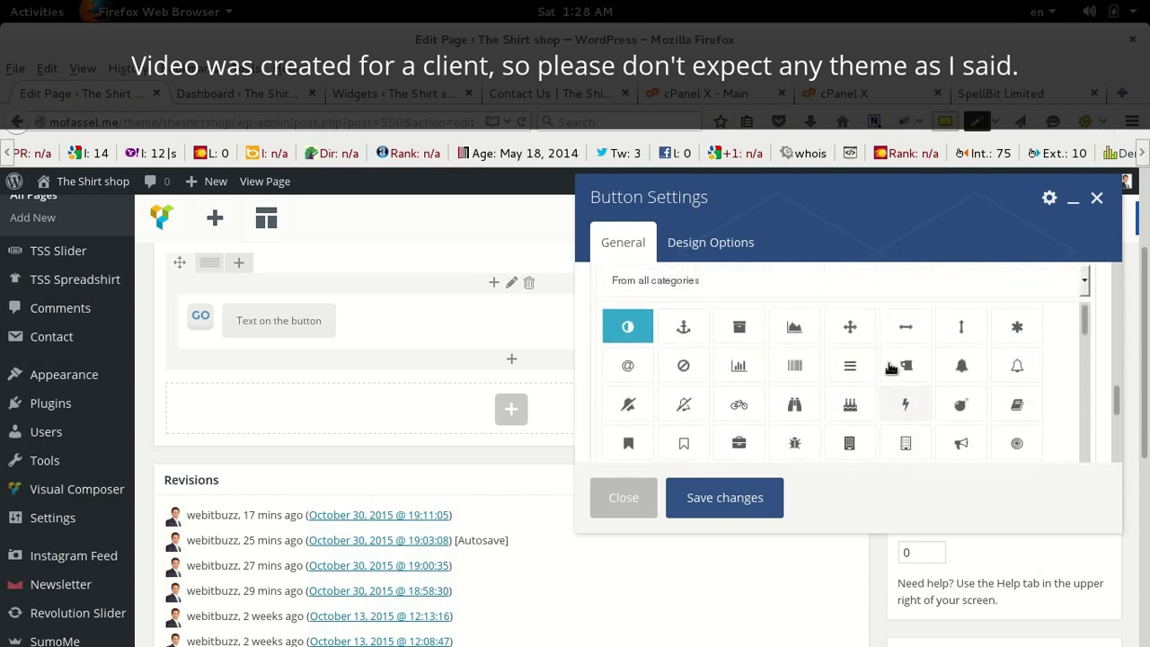
{"action": "scroll", "coordinate": [840, 356], "scroll_direction": "down", "scroll_amount": 3}
{"action": "scroll", "coordinate": [844, 351], "scroll_direction": "down", "scroll_amount": 3}
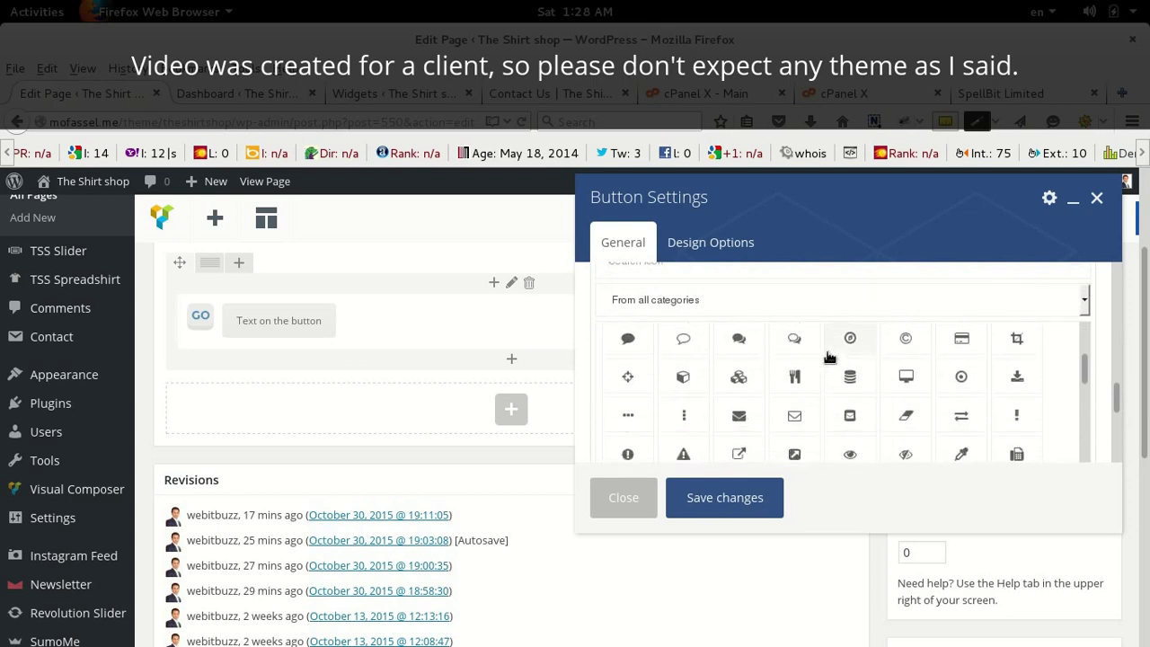
{"action": "scroll", "coordinate": [739, 368], "scroll_direction": "down", "scroll_amount": 5}
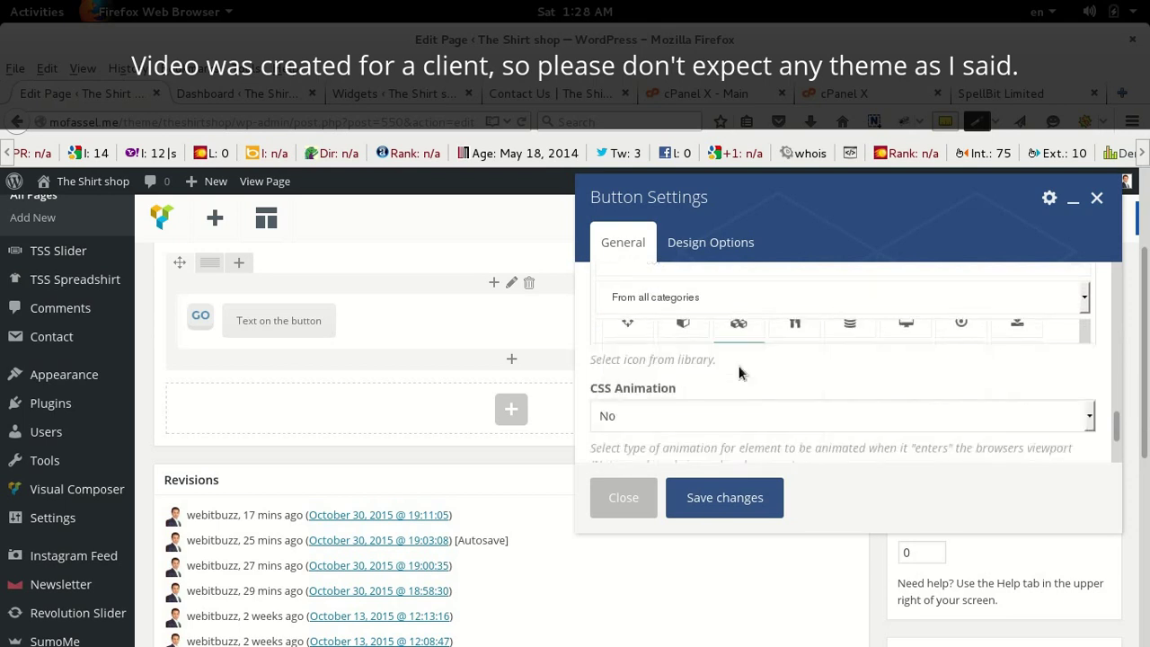
{"action": "left_click", "coordinate": [733, 500]}
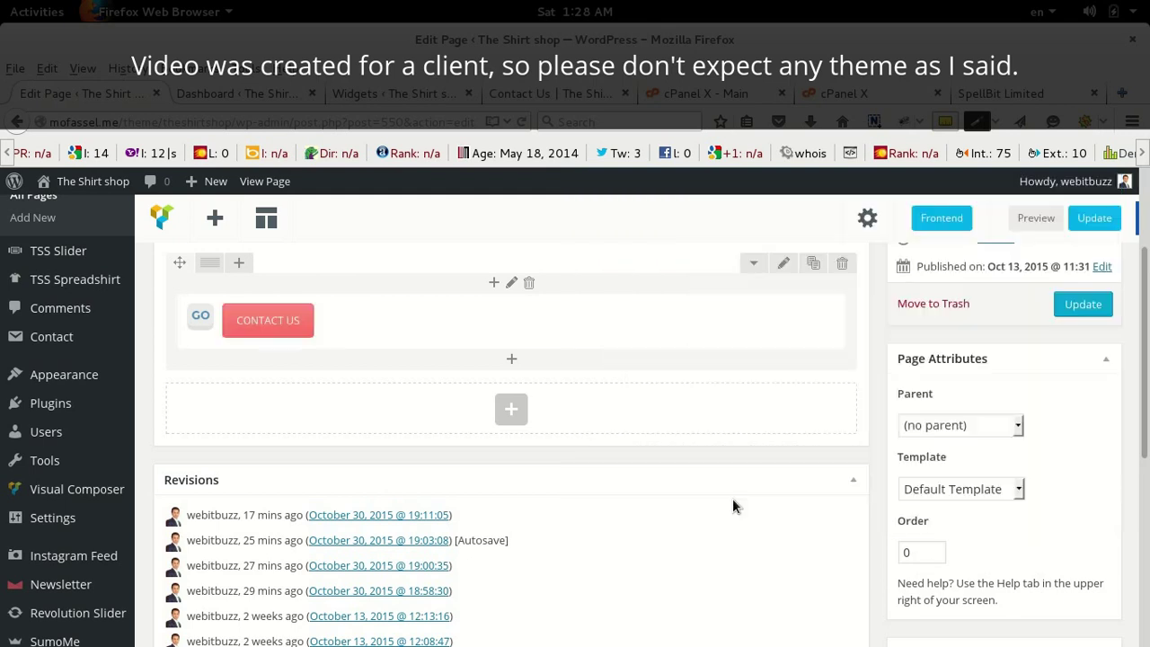
{"action": "scroll", "coordinate": [434, 400], "scroll_direction": "up", "scroll_amount": 3}
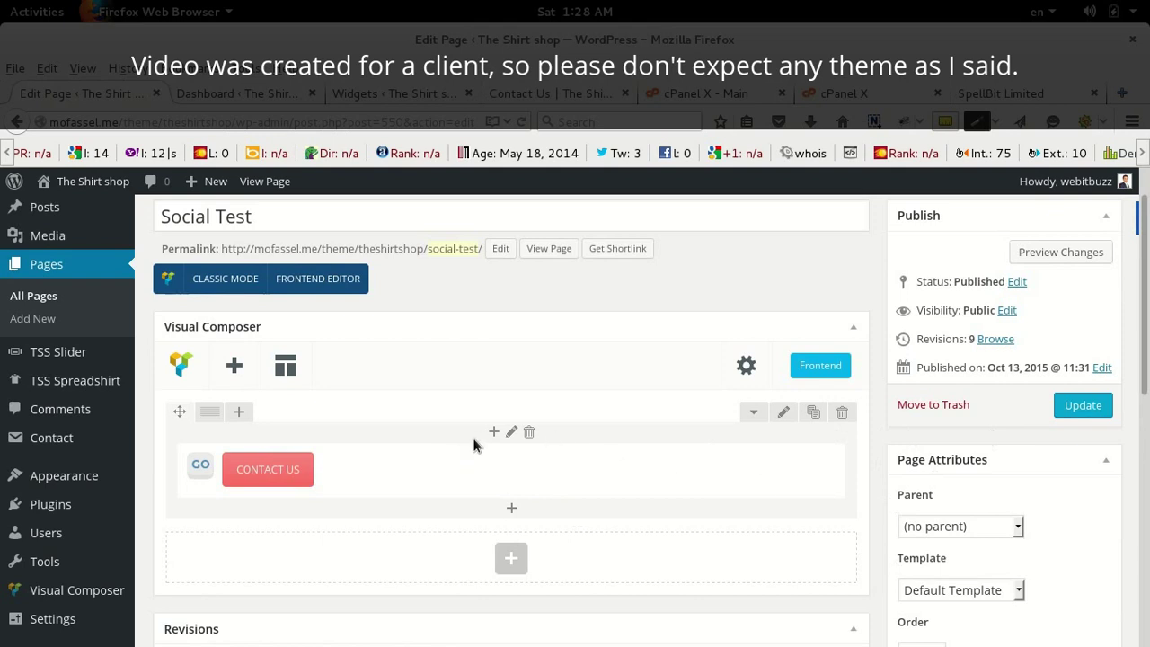
Show the Social Test page in the classic editor and copy the button's entire vc_row shortcode.
{"action": "mouse_move", "coordinate": [335, 472]}
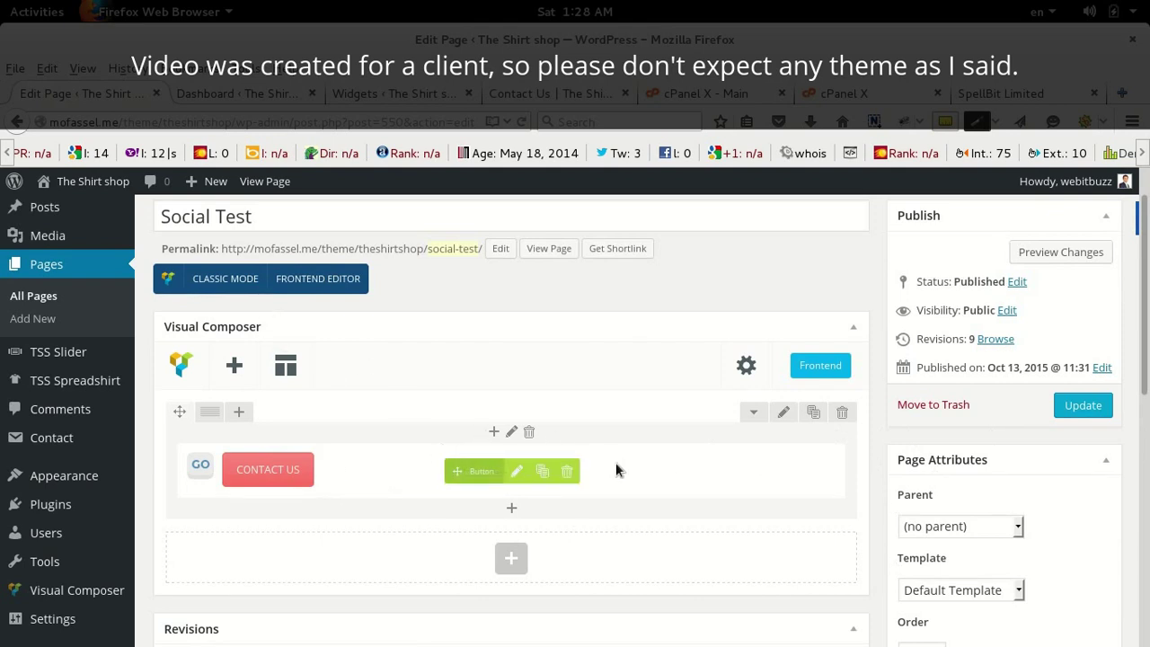
{"action": "left_click", "coordinate": [224, 279]}
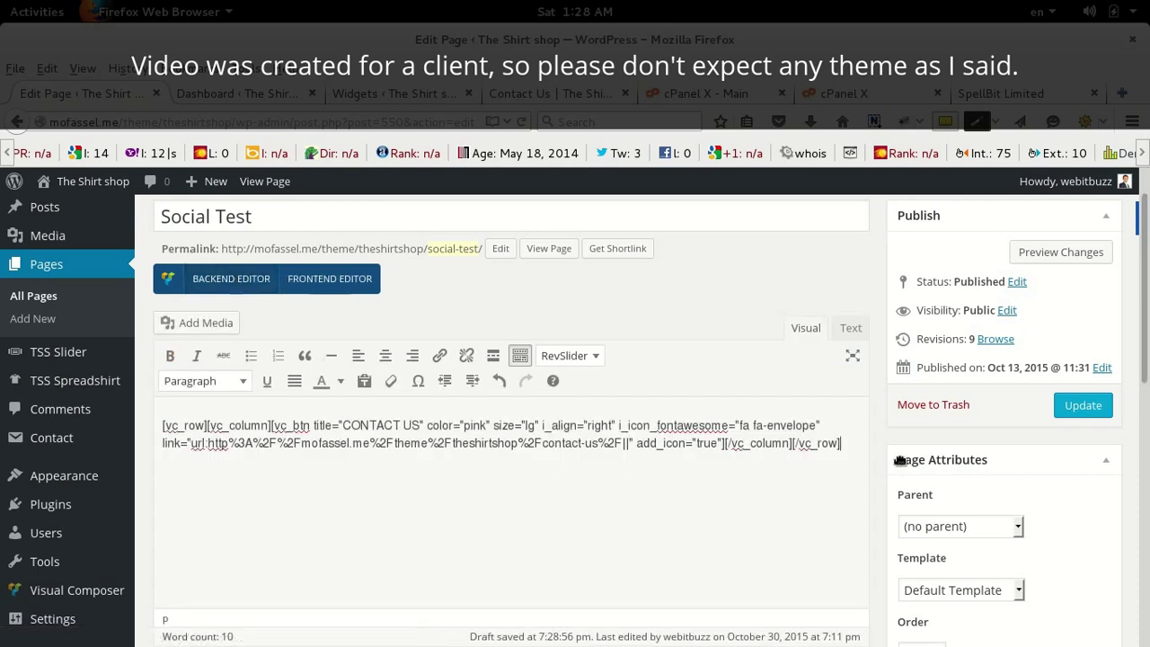
{"action": "left_click_drag", "start_coordinate": [856, 444], "coordinate": [254, 405]}
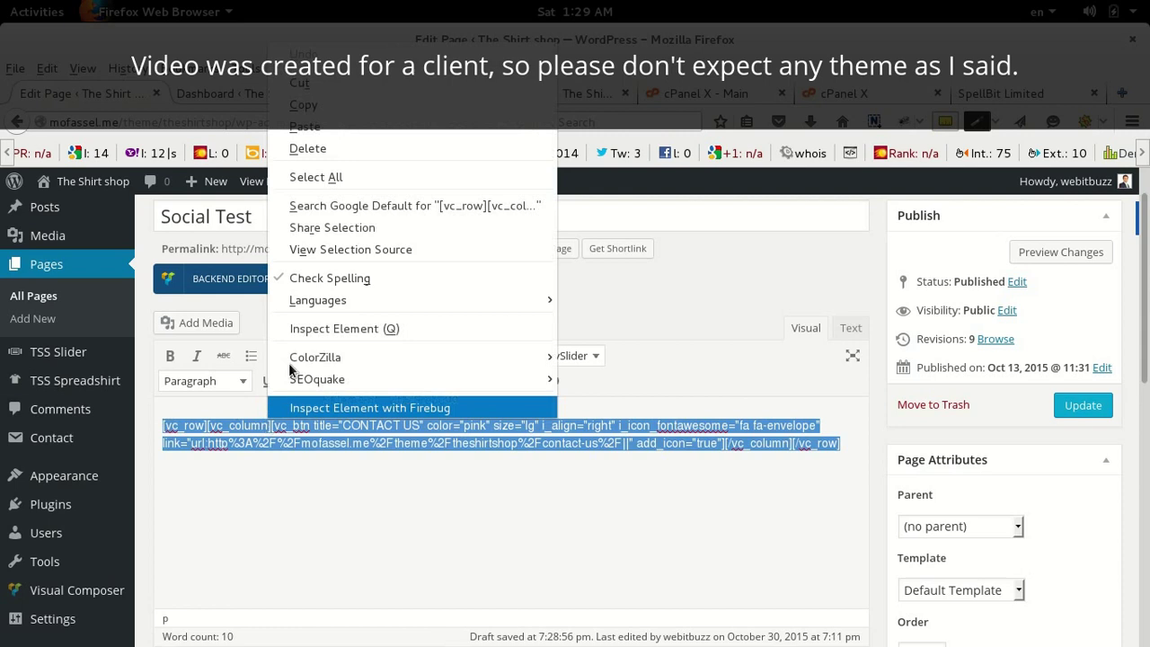
{"action": "left_click", "coordinate": [316, 107]}
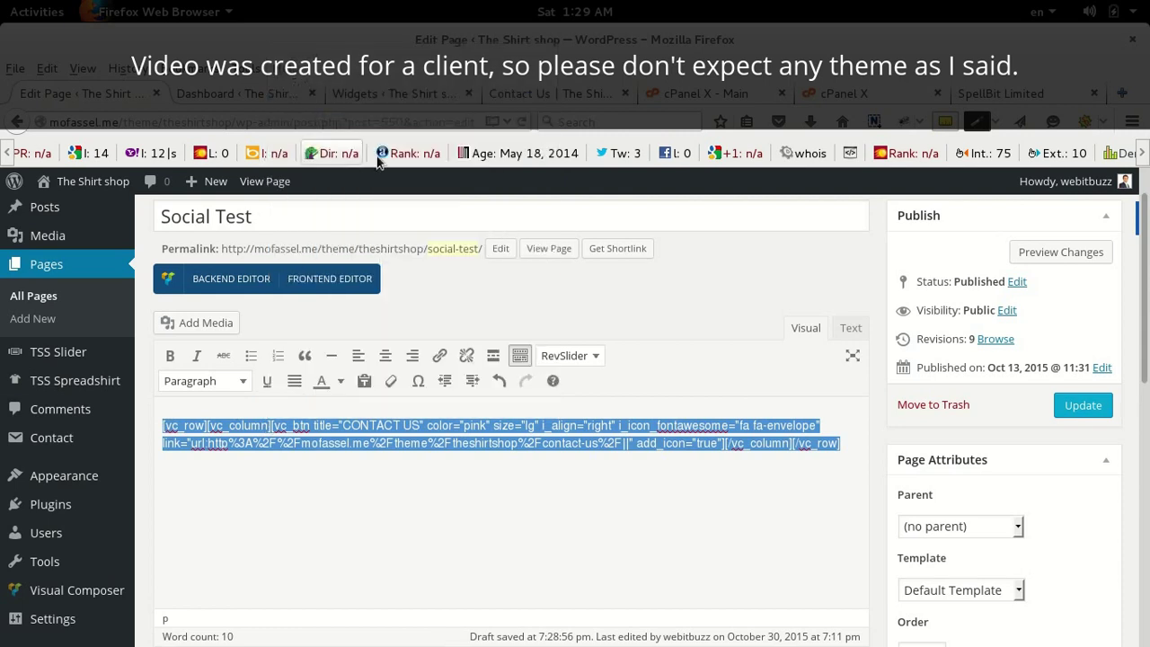
Replace the content of the Send Message text widget in Footer Right Widget with the copied button shortcode and save the widget.
{"action": "left_click", "coordinate": [392, 97]}
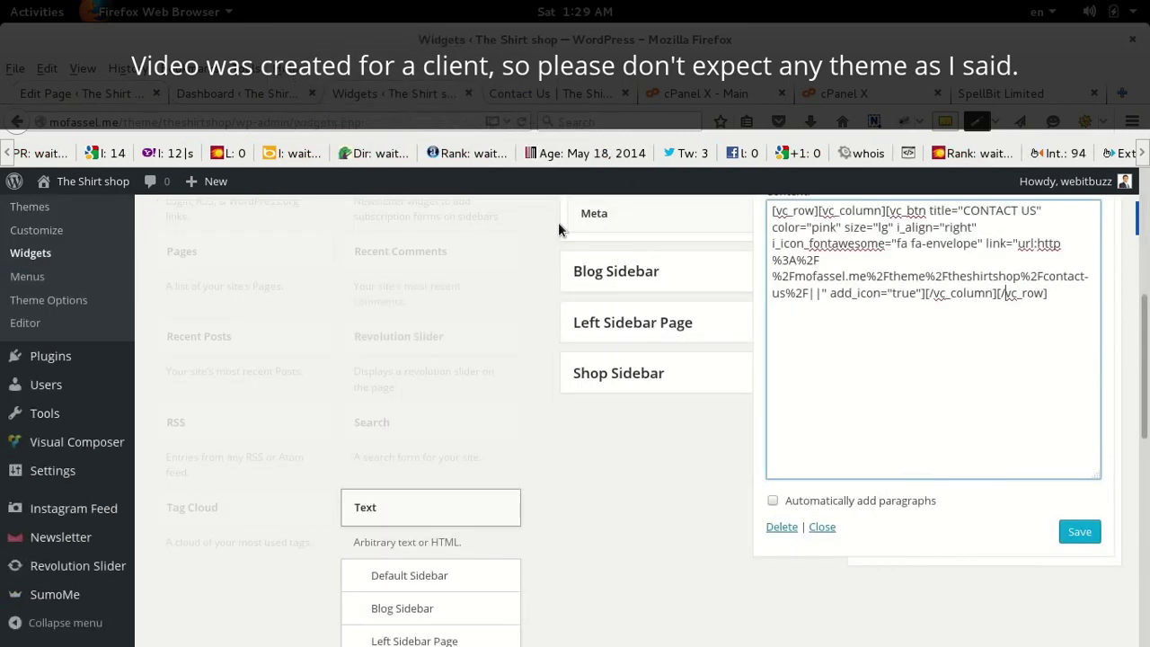
{"action": "key", "text": "ctrl+a"}
{"action": "key", "text": "ctrl+c"}
{"action": "scroll", "coordinate": [854, 219], "scroll_direction": "up", "scroll_amount": 4}
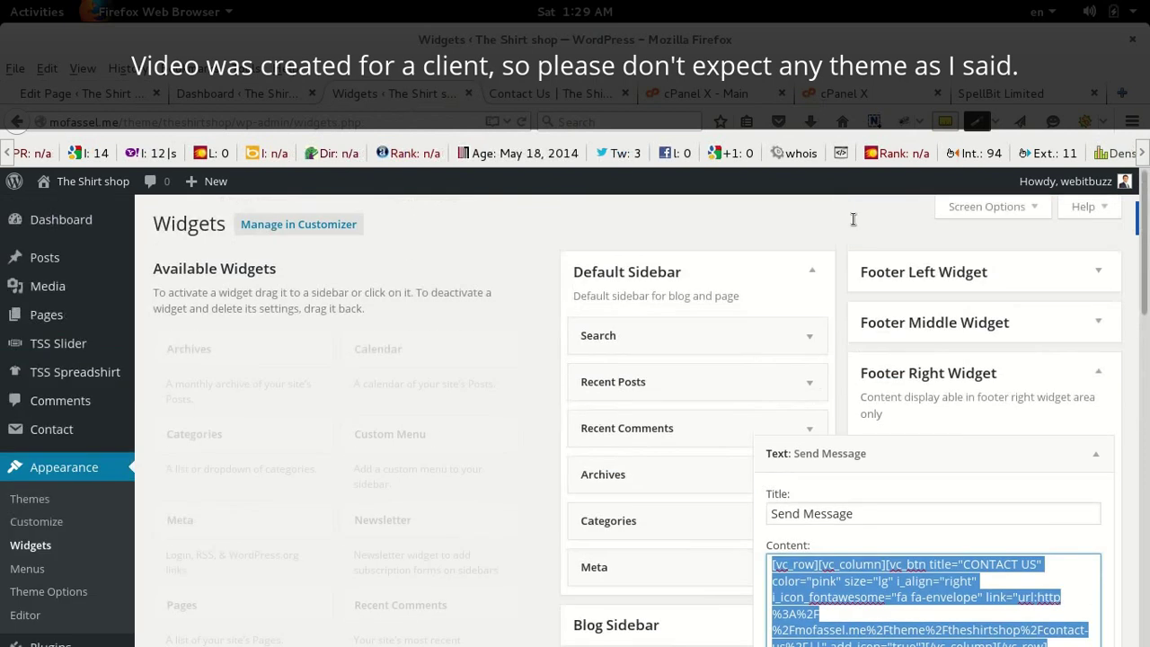
{"action": "scroll", "coordinate": [988, 601], "scroll_direction": "down", "scroll_amount": 2}
{"action": "right_click", "coordinate": [952, 487]}
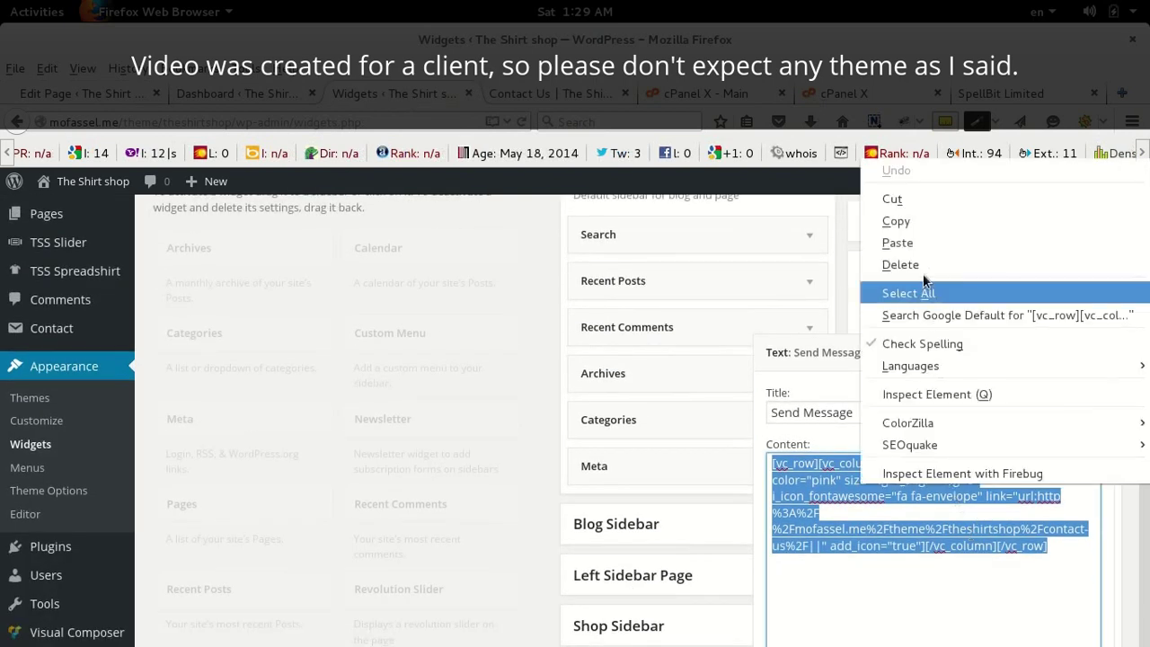
{"action": "left_click", "coordinate": [898, 243]}
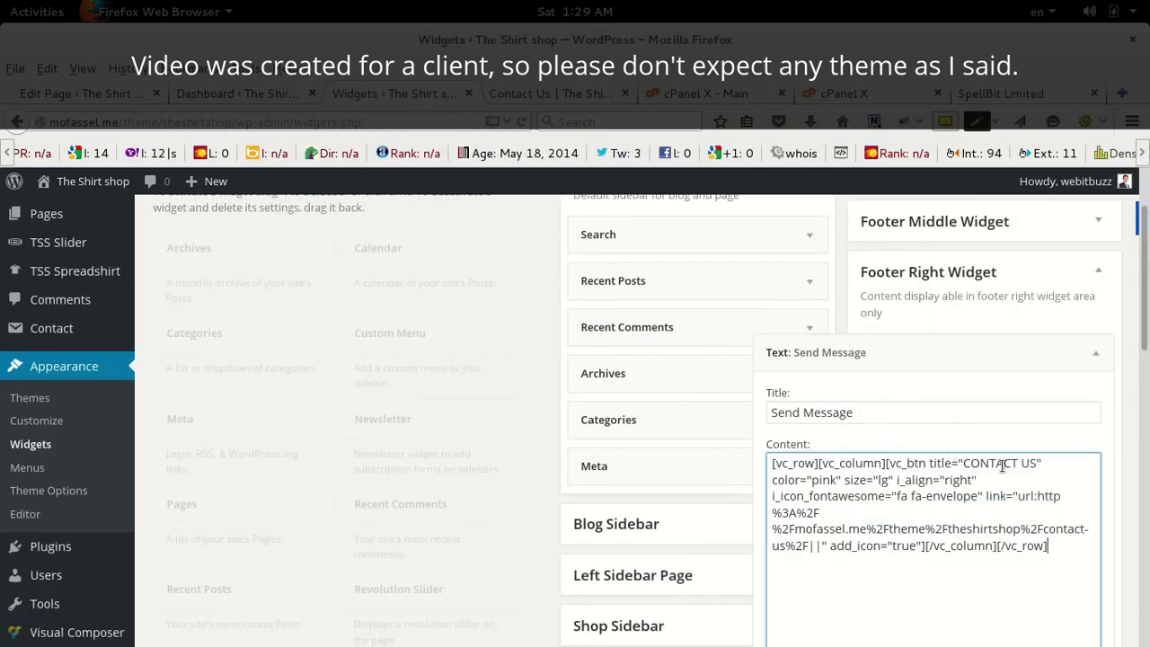
{"action": "scroll", "coordinate": [1001, 467], "scroll_direction": "down", "scroll_amount": 3}
{"action": "left_click", "coordinate": [1078, 633]}
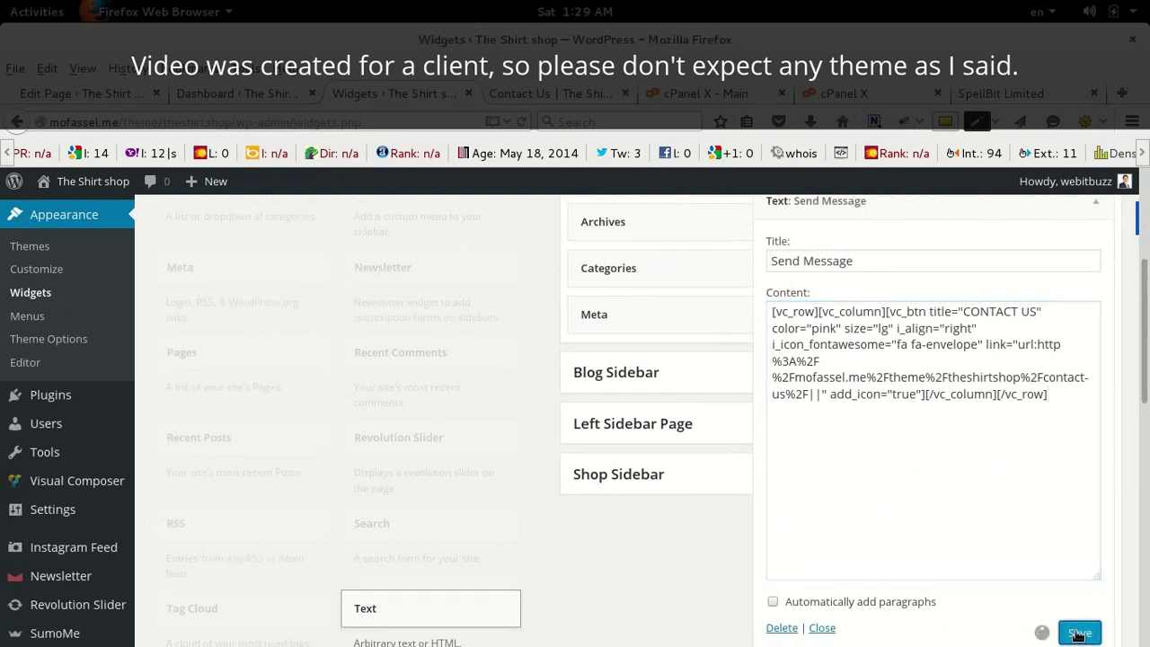
Reload the live Contact Us page and check its contact form and the footer's CONTACT US button.
{"action": "left_click", "coordinate": [554, 93]}
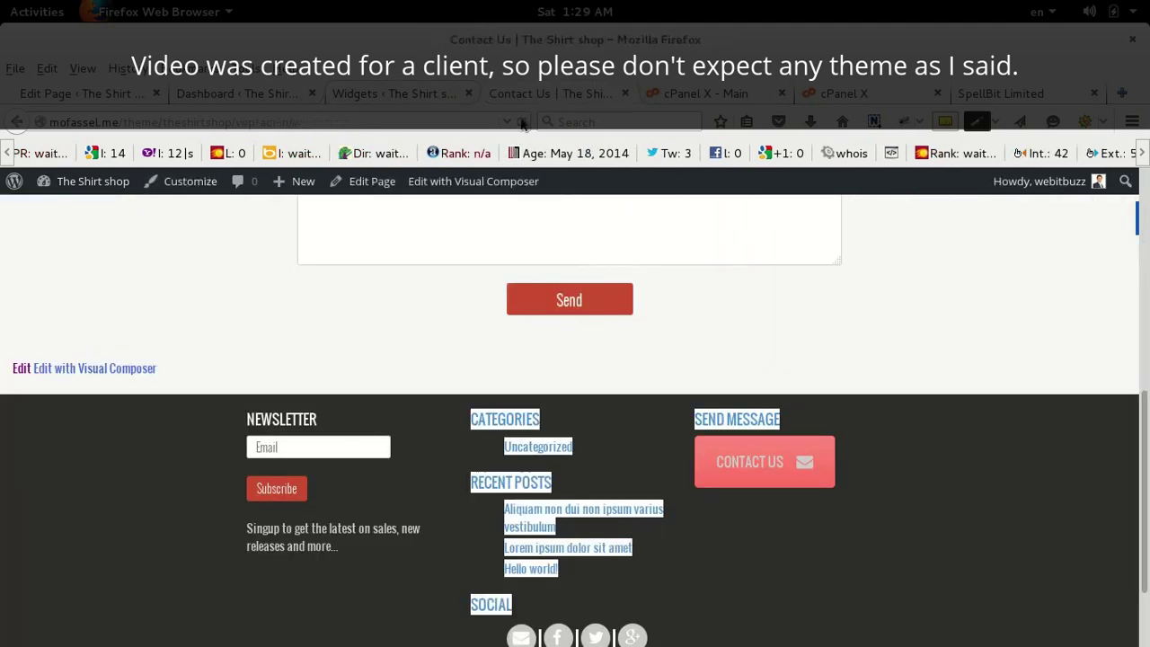
{"action": "key", "text": "F5"}
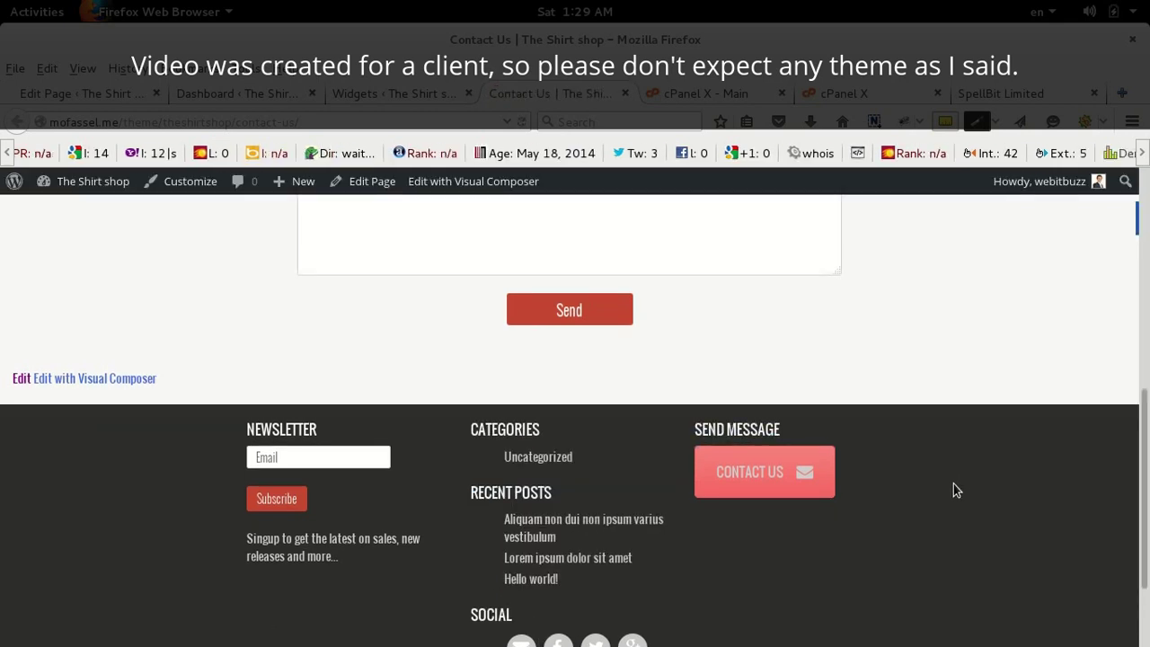
{"action": "scroll", "coordinate": [955, 490], "scroll_direction": "up", "scroll_amount": 5}
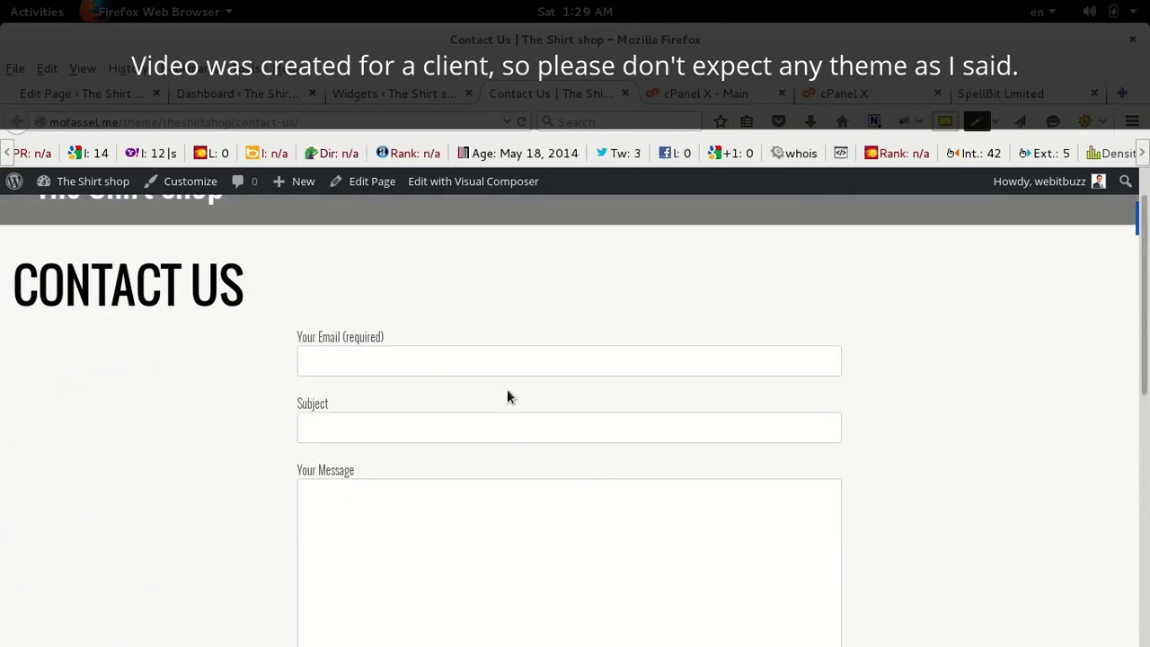
{"action": "scroll", "coordinate": [601, 481], "scroll_direction": "down", "scroll_amount": 5}
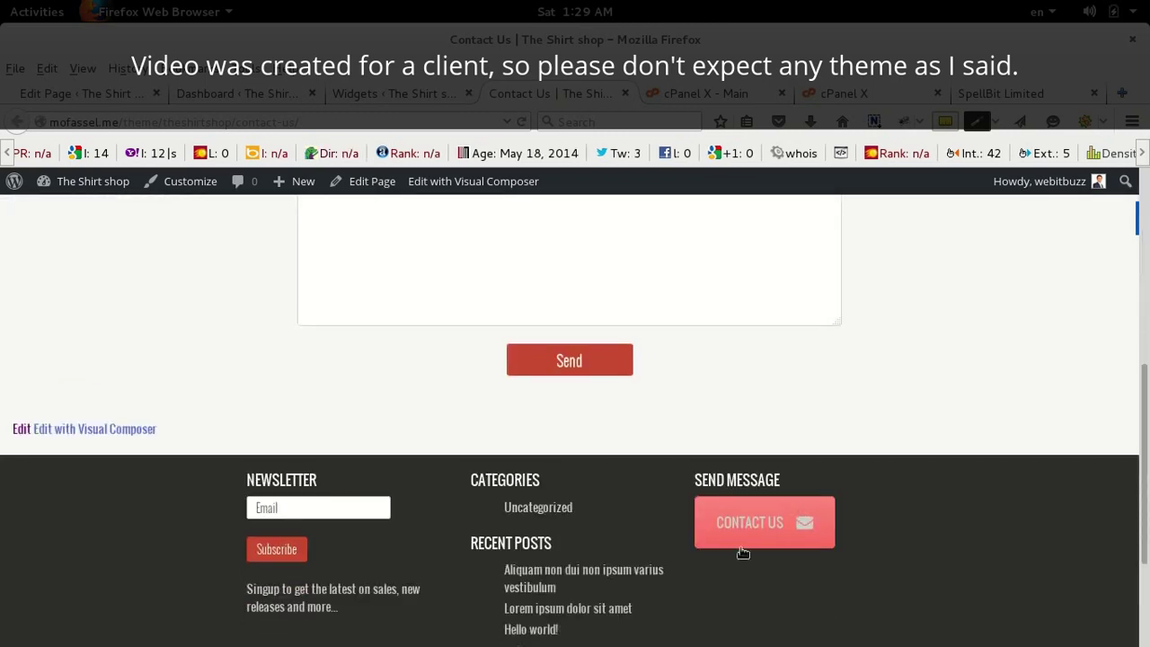